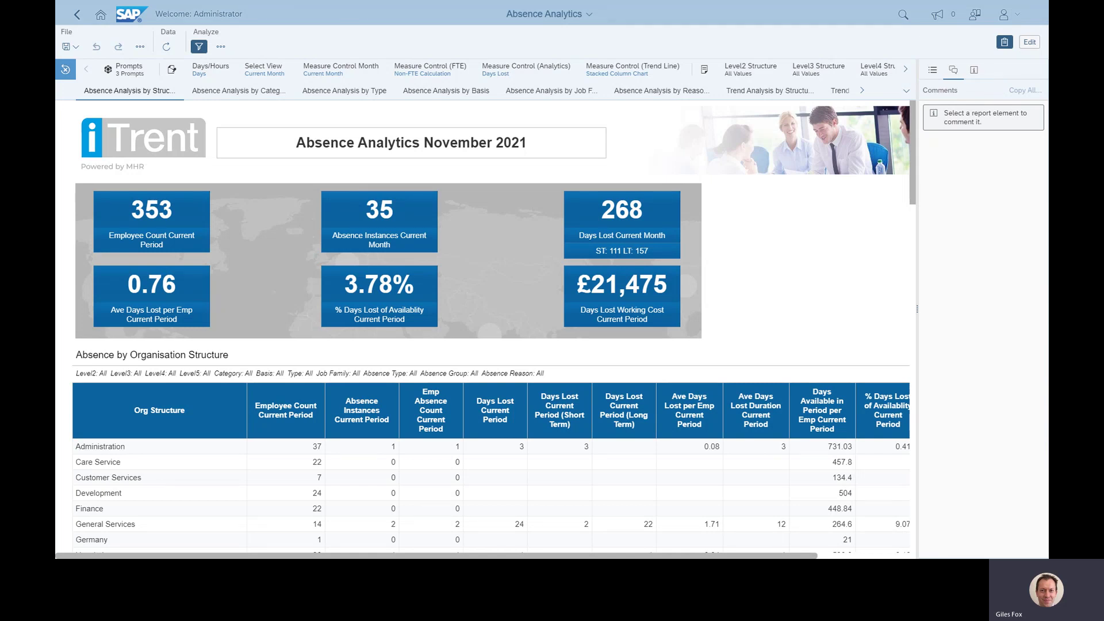
Look through the full list of report pages in the document, from Absence Analysis by Structure to the Glossary
click(907, 92)
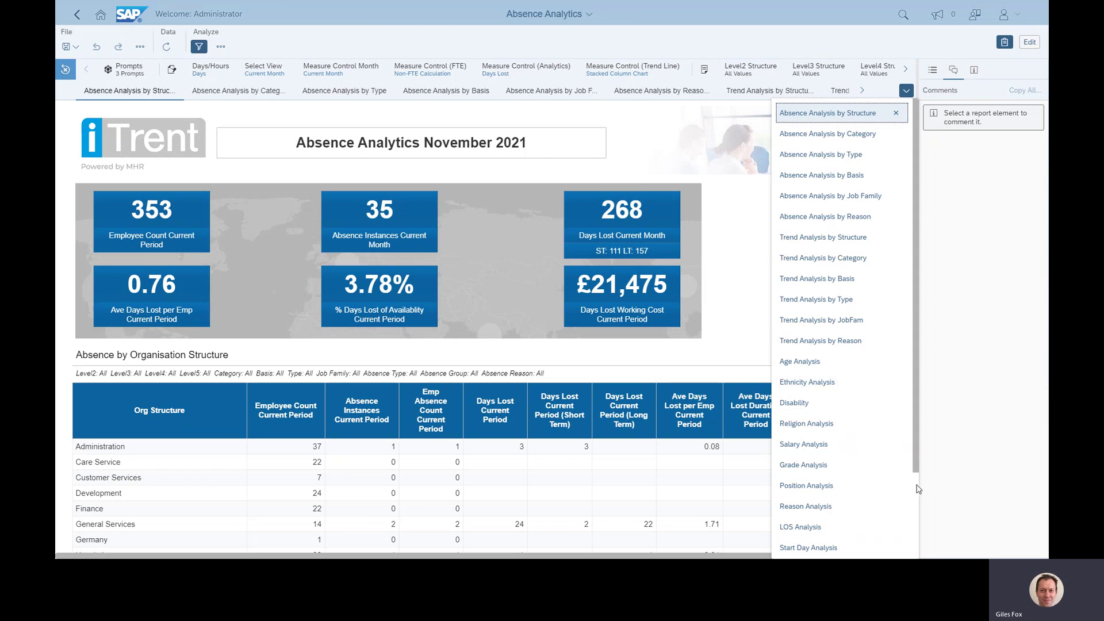
scroll(919, 489, down, 2)
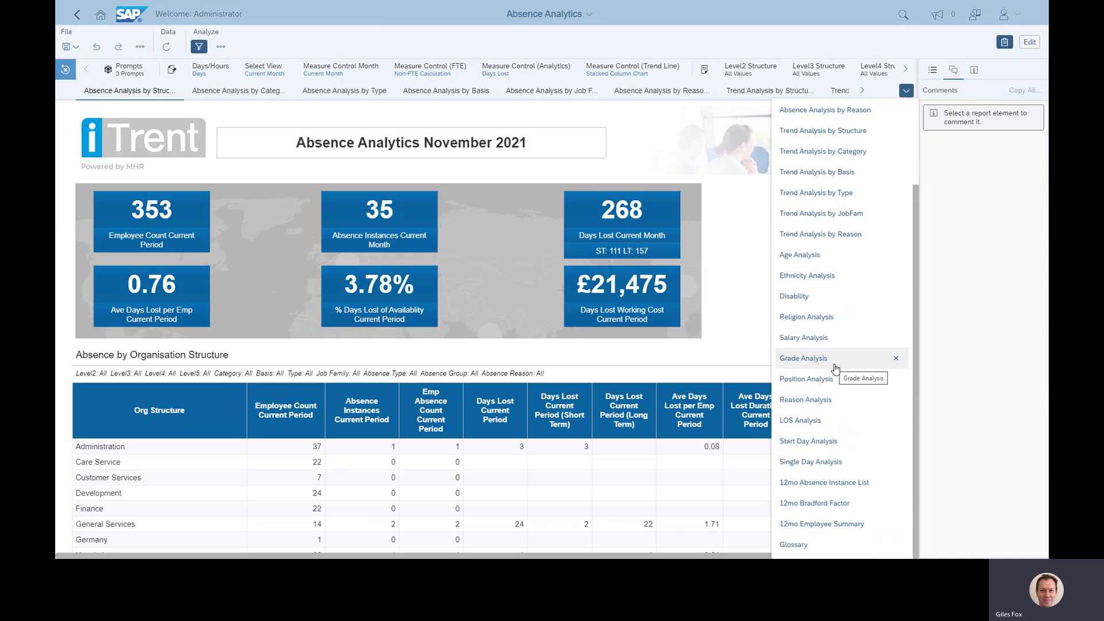
drag(914, 265, 917, 208)
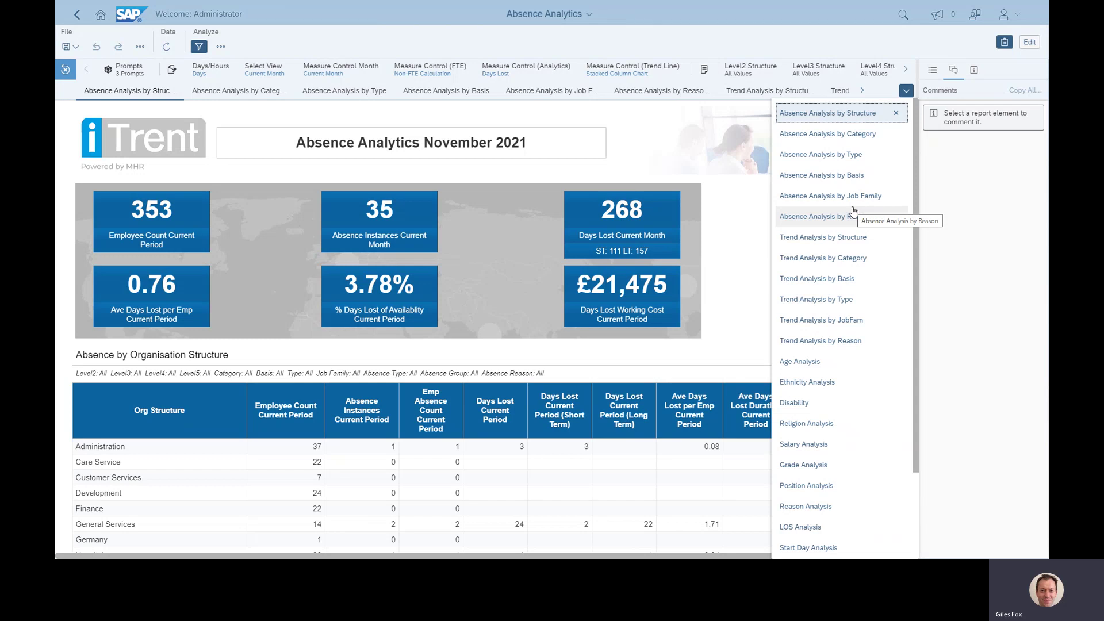
click(869, 135)
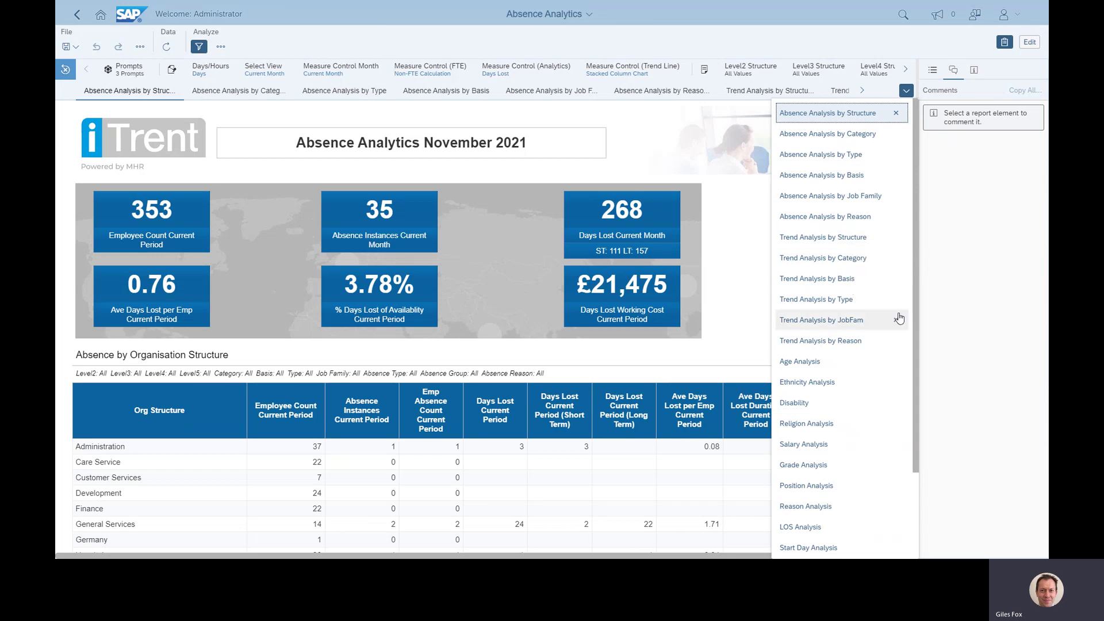
drag(916, 318, 914, 413)
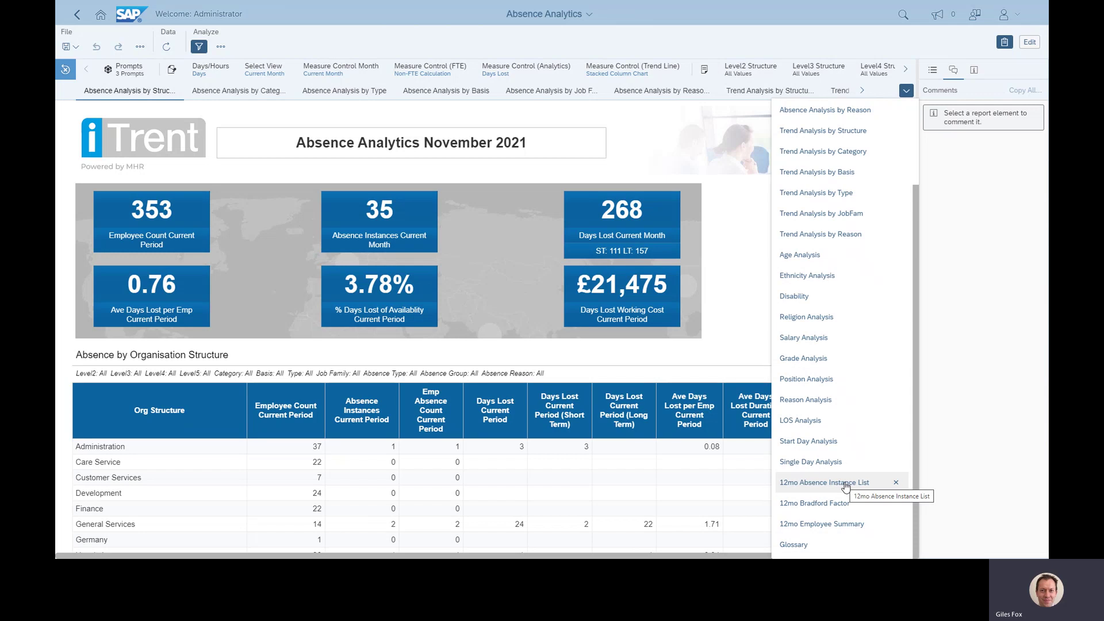
click(757, 287)
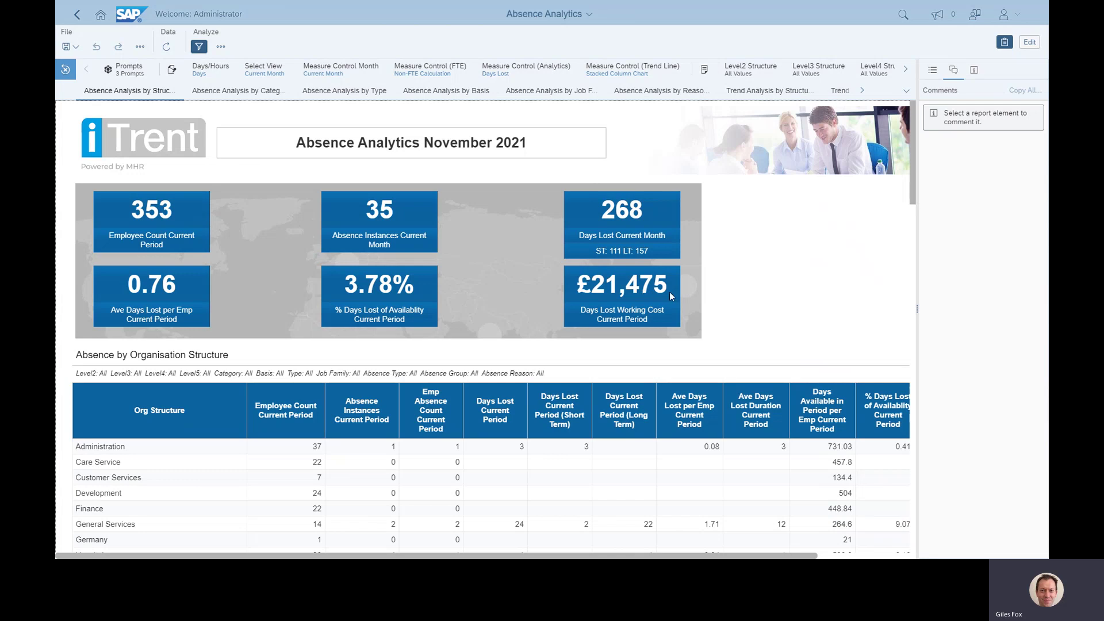
Drill the organisation structure table down through Human Resources and HR Administration to the Level5 HR Administration unit
drag(914, 153, 905, 219)
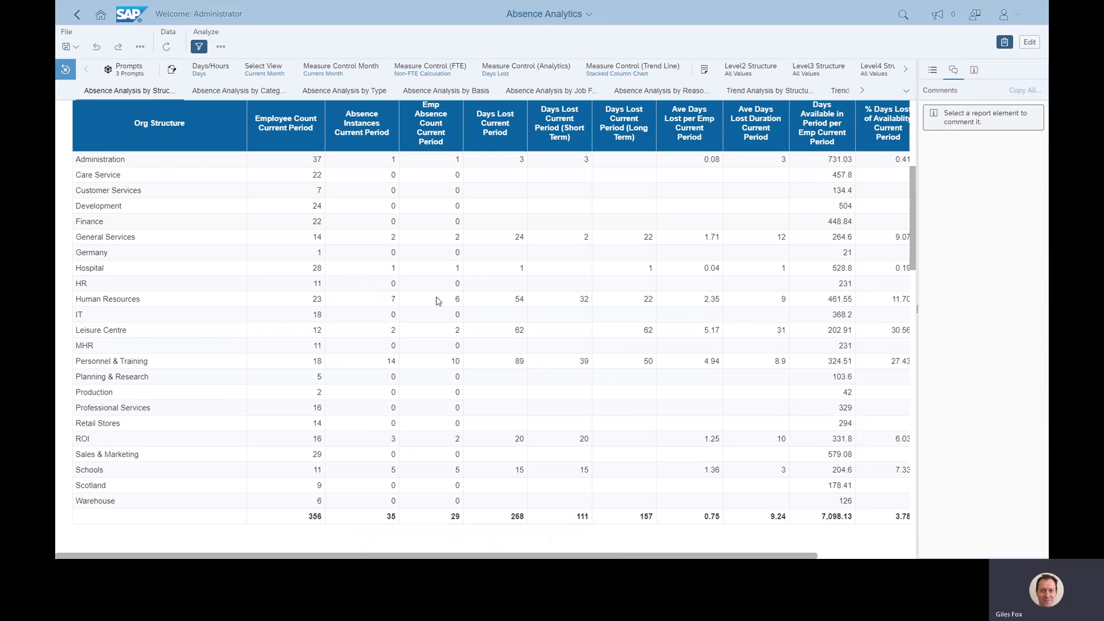
click(112, 300)
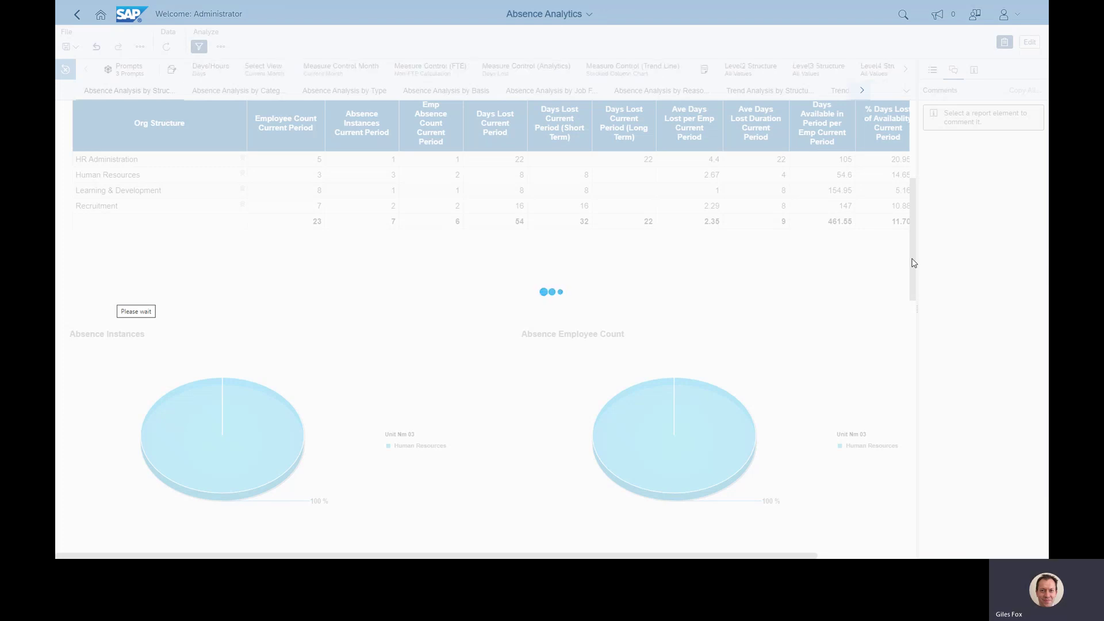
drag(914, 263, 916, 197)
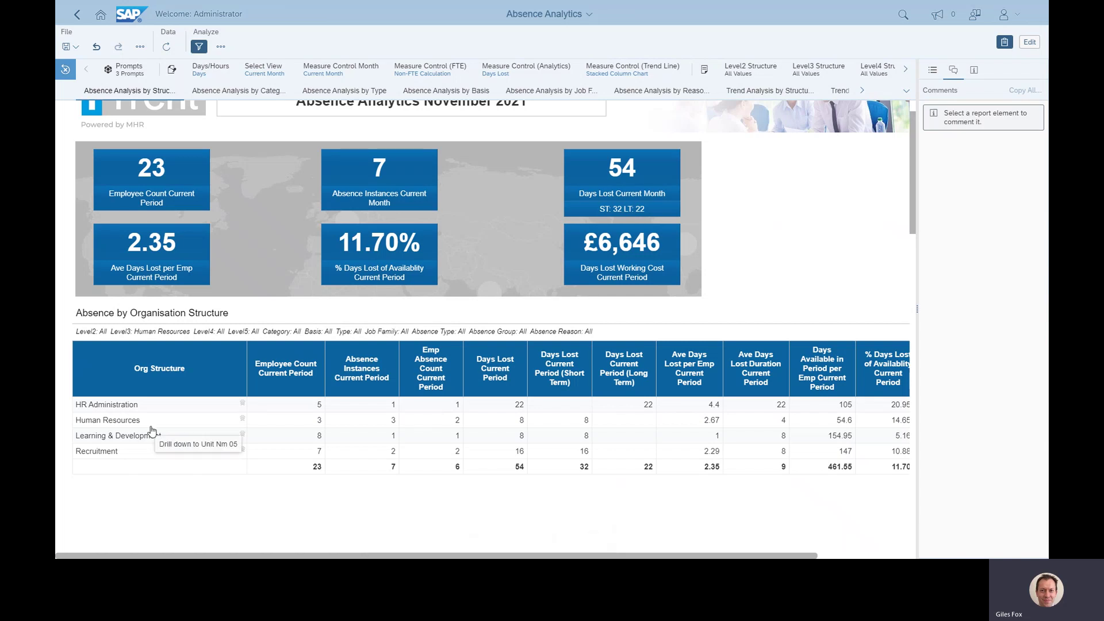
click(119, 406)
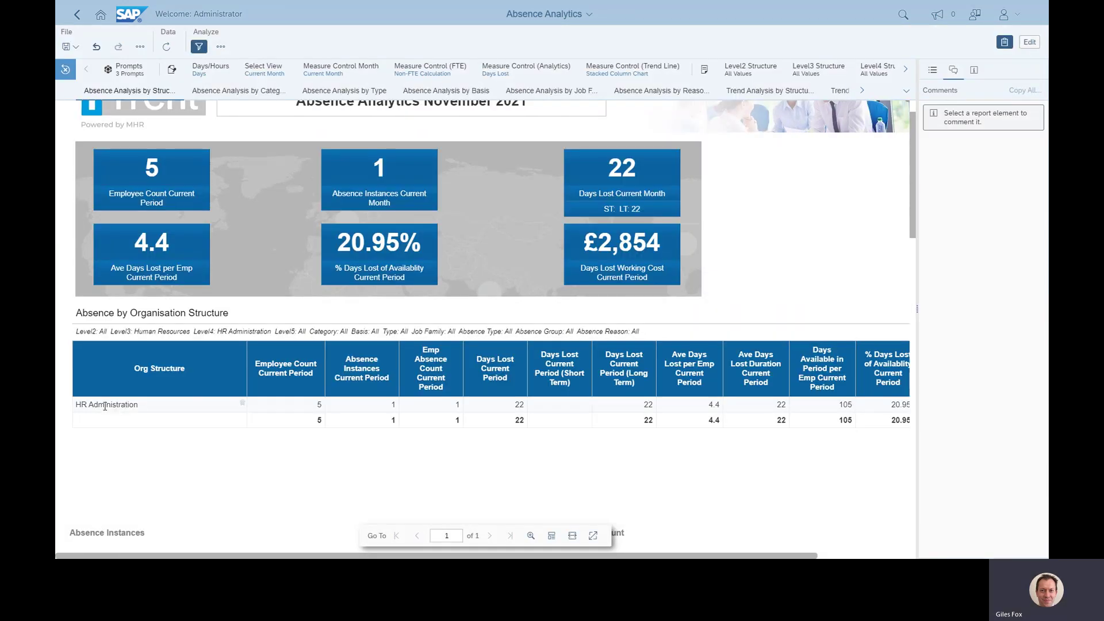
click(110, 407)
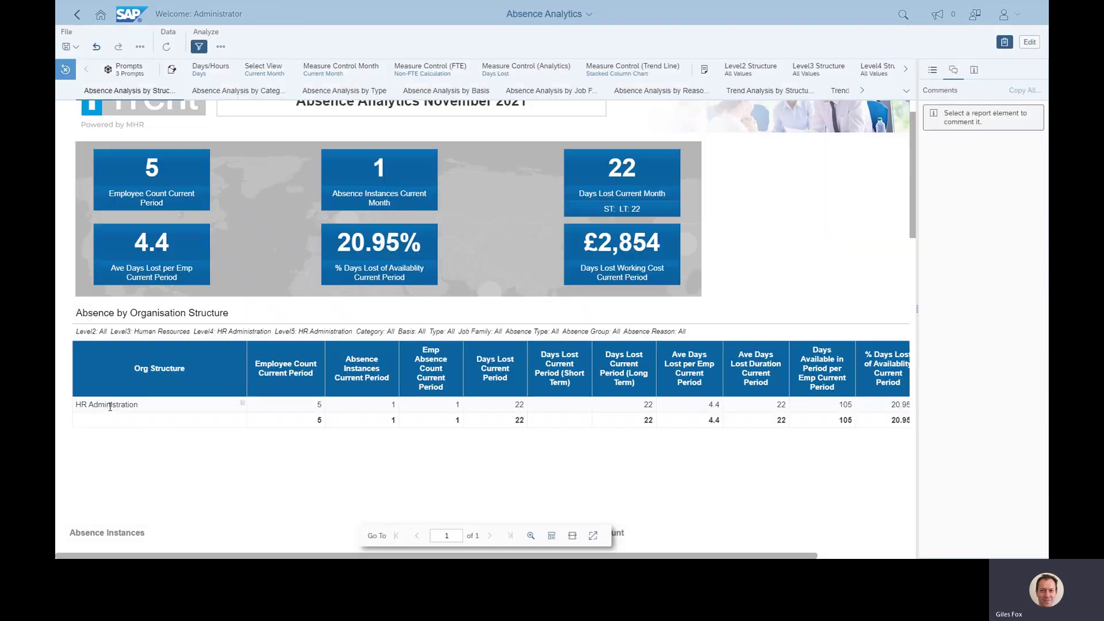
Drill from HR Administration to the first manager's employees, and drill back up to the HR Administration unit
click(108, 405)
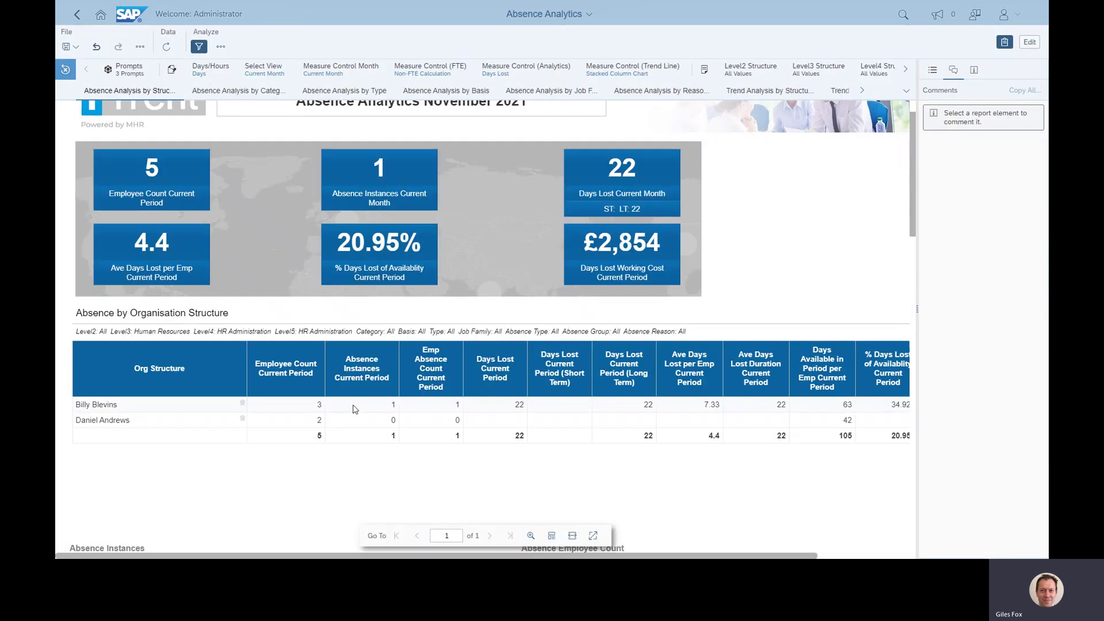
click(103, 405)
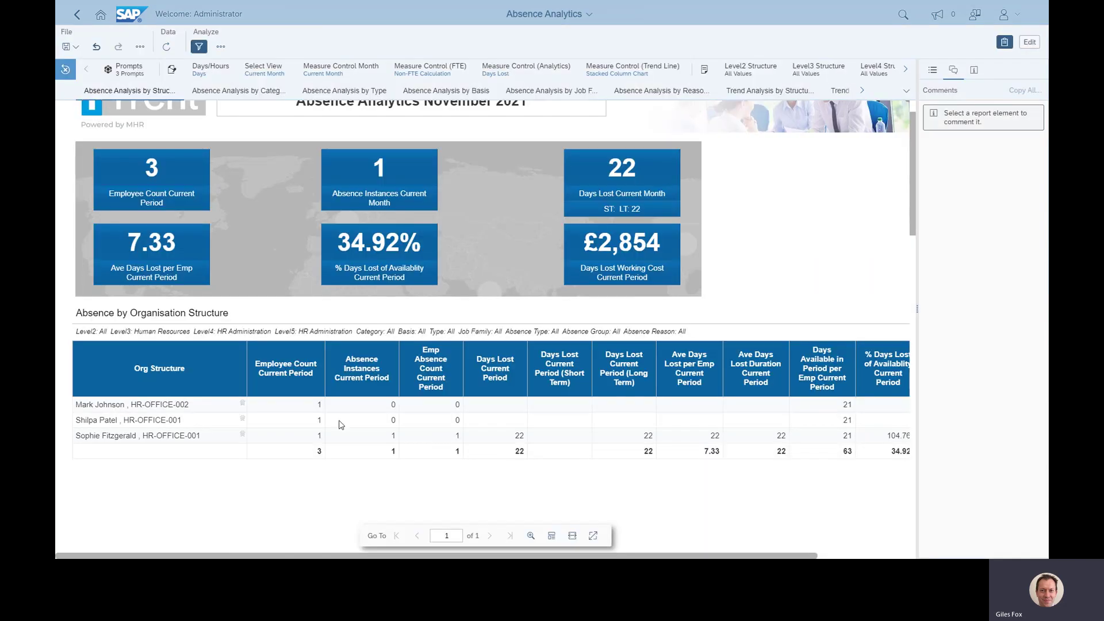
click(242, 404)
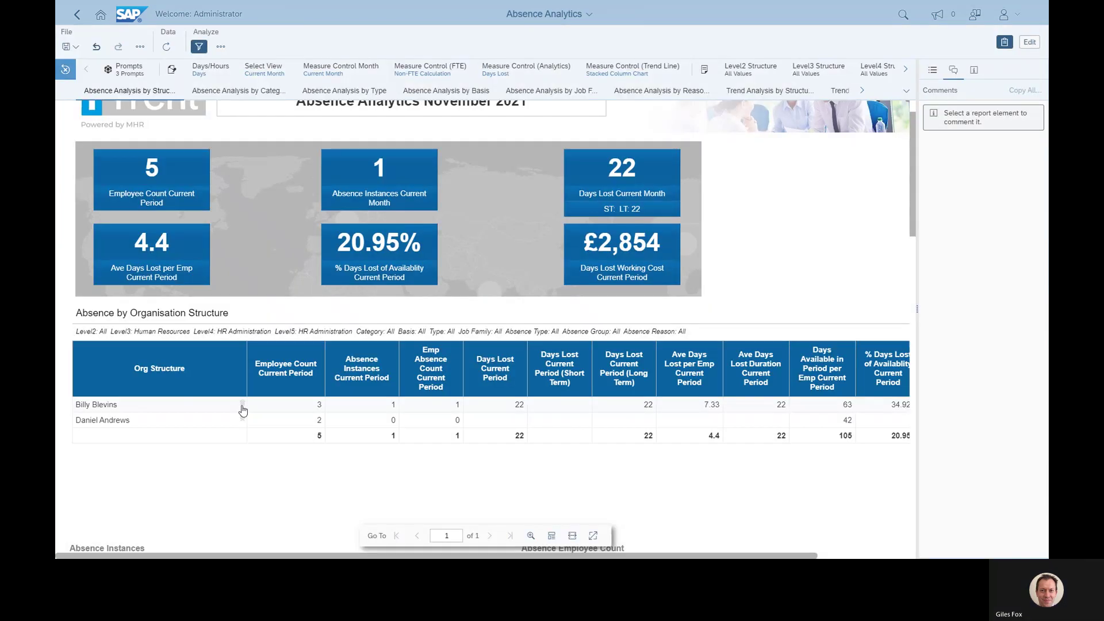
click(242, 406)
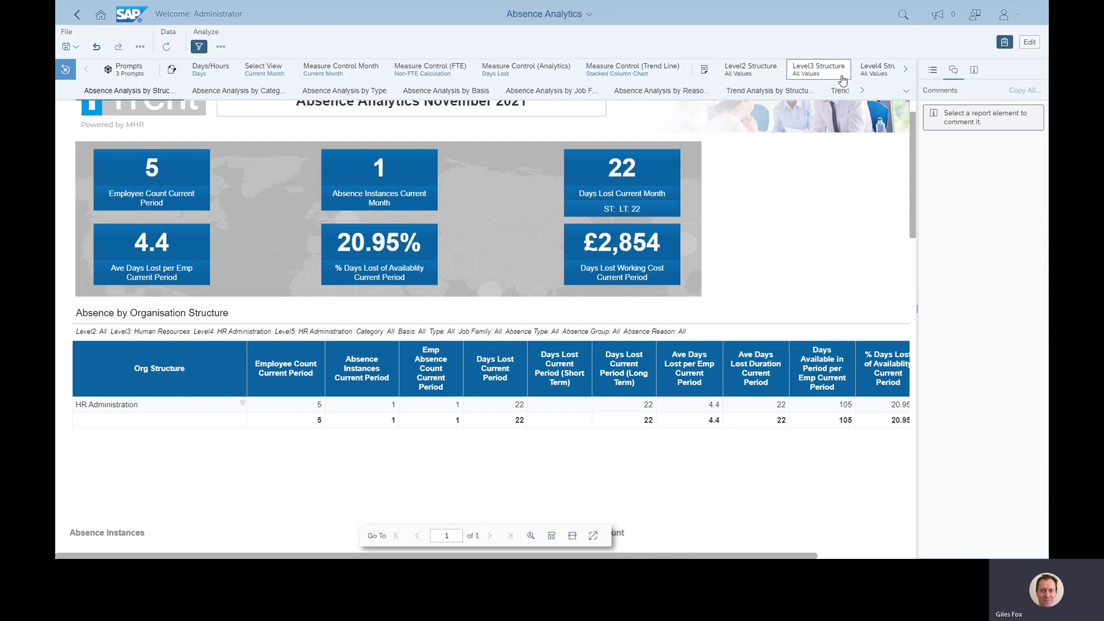
Examine the available report filters and the period options offered by Select View, leaving the selection at Current Month
click(906, 70)
click(908, 75)
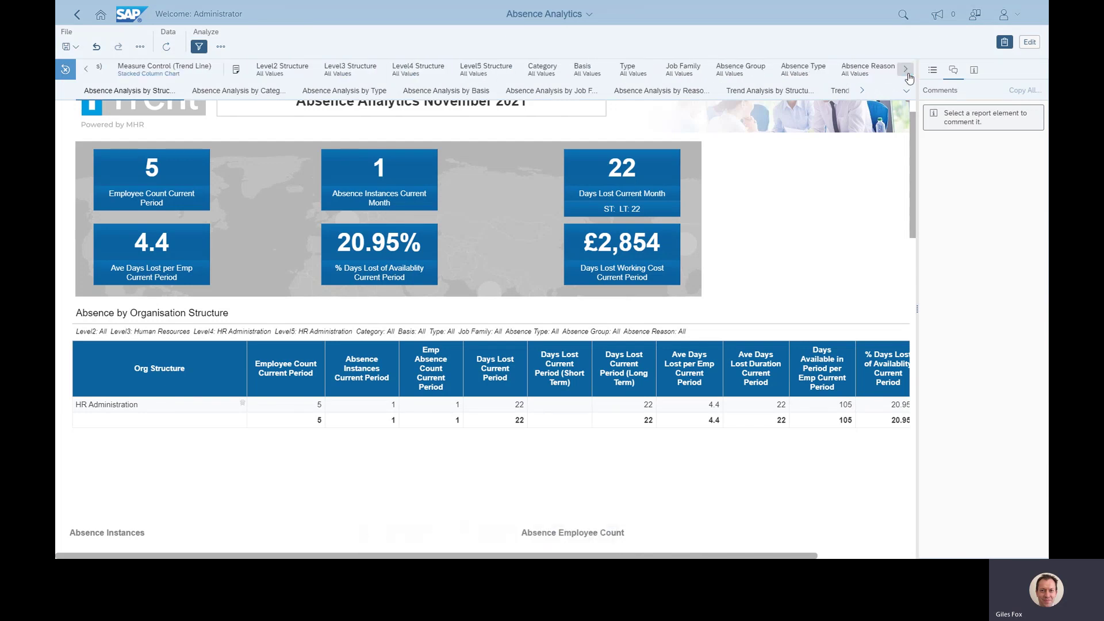
click(87, 70)
click(88, 71)
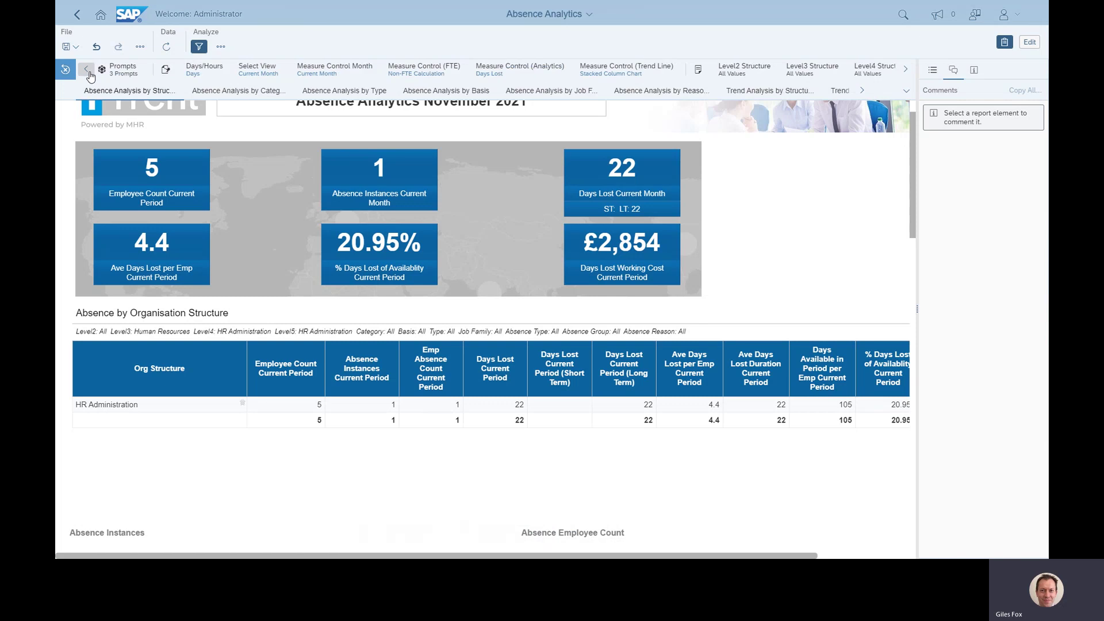
click(265, 77)
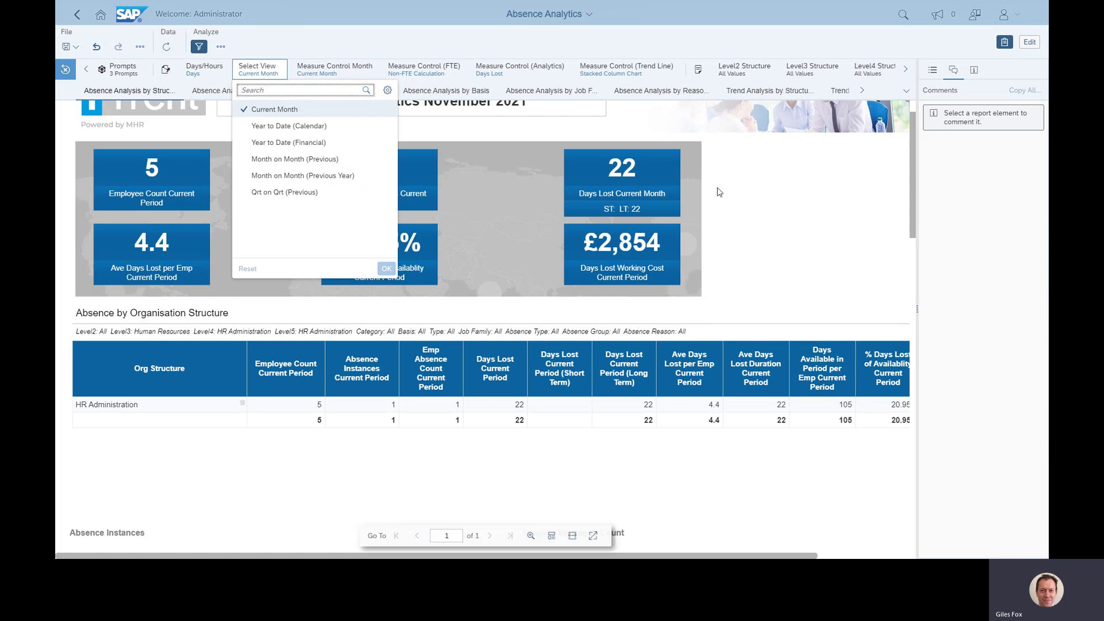
click(777, 207)
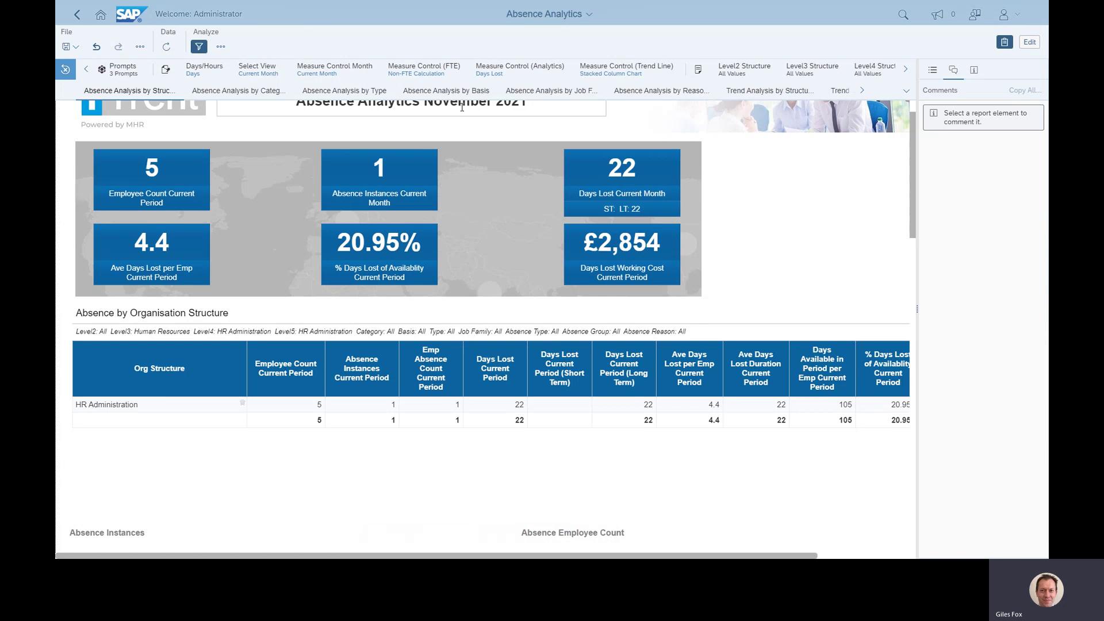
Open the Absence Analysis by Basis report and filter its Level3 Structure to Human Resources only
click(907, 91)
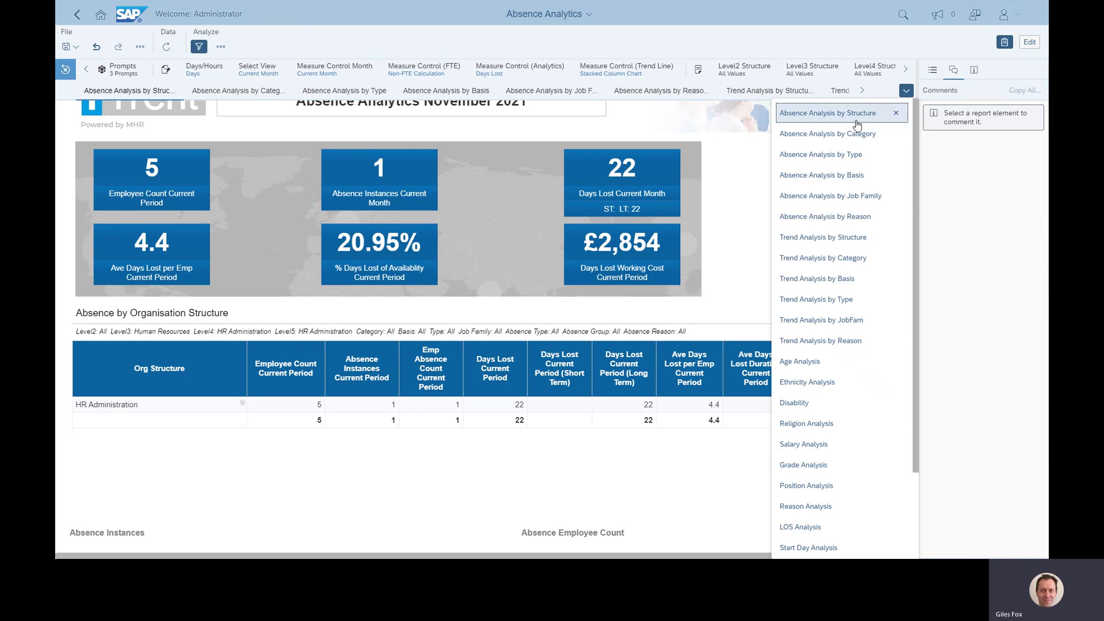
click(852, 180)
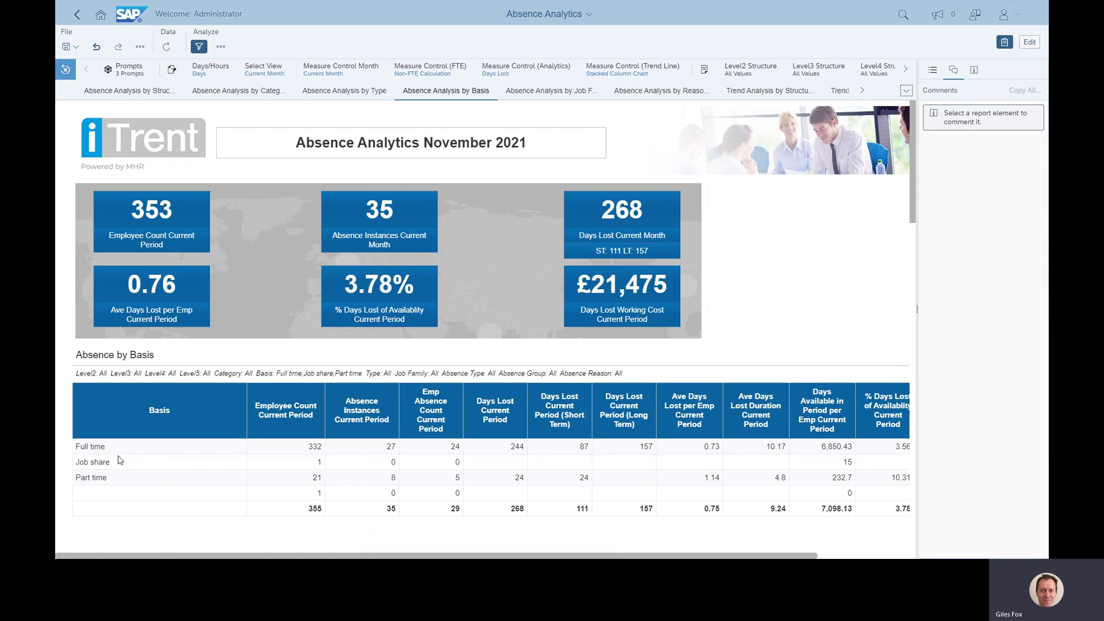
click(824, 77)
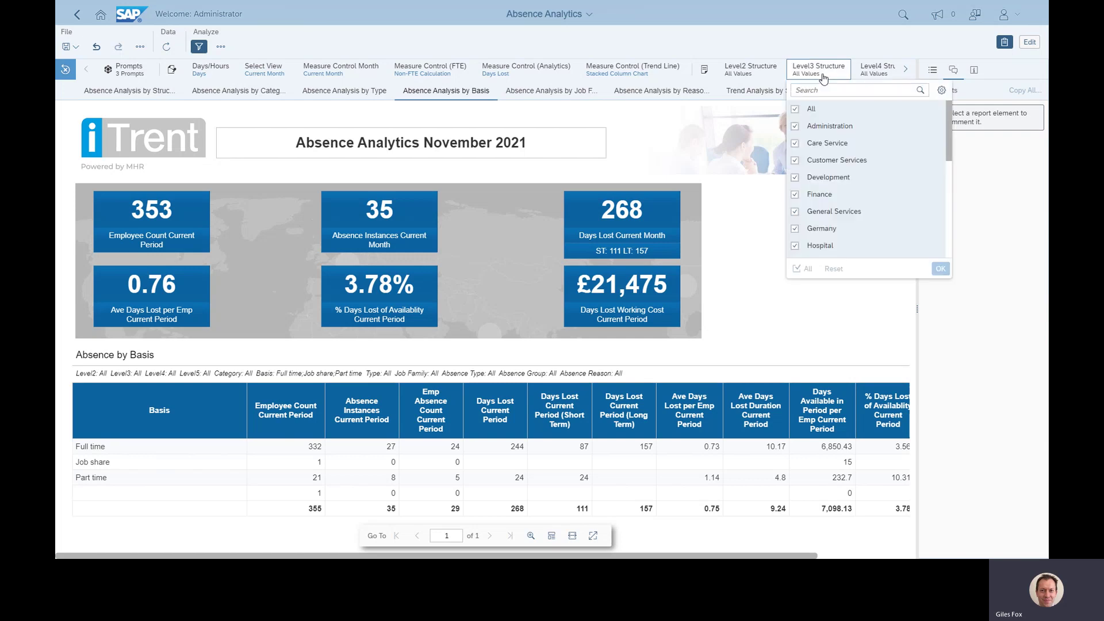
click(795, 109)
drag(949, 150, 949, 164)
scroll(863, 184, down, 1)
click(795, 201)
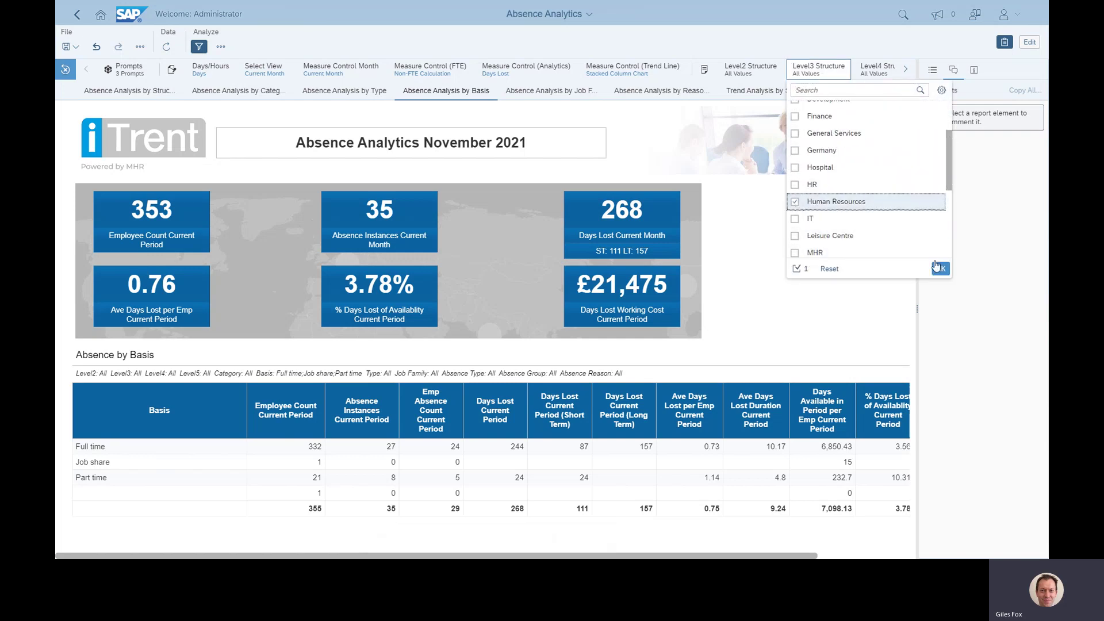
click(940, 269)
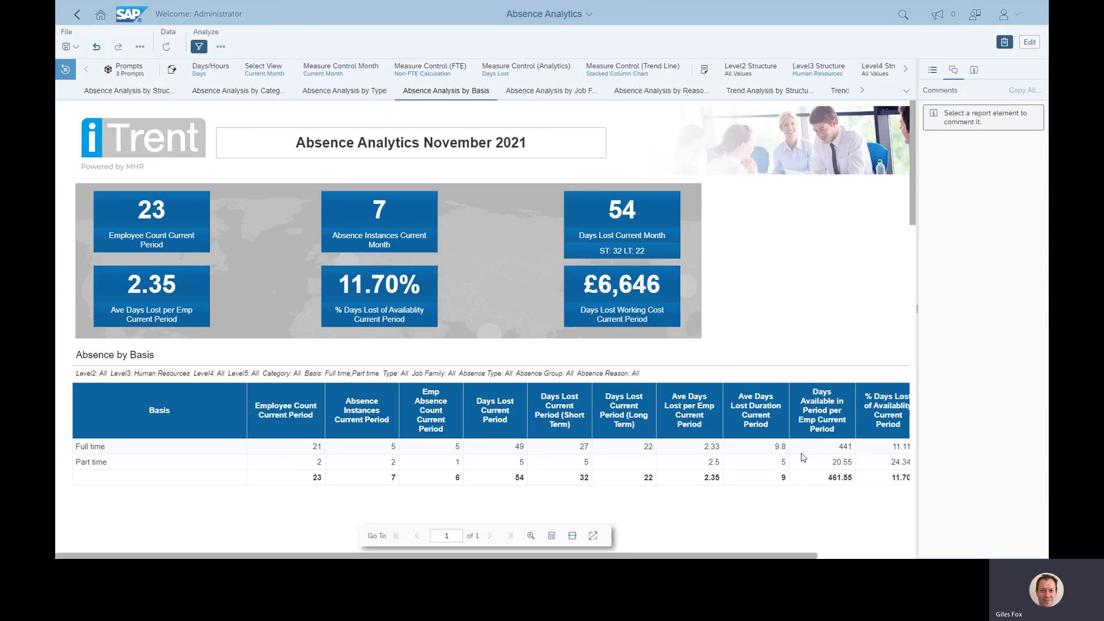
Open the Trend Analysis by Structure report and set its analytics measure to % Days Lost Availability
click(755, 93)
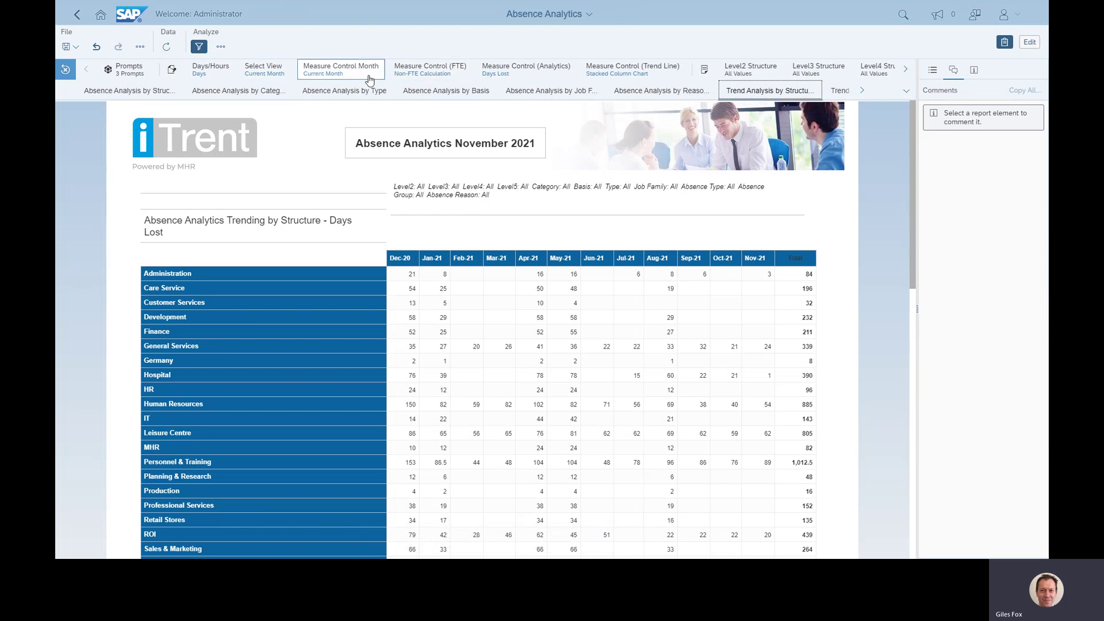
click(498, 75)
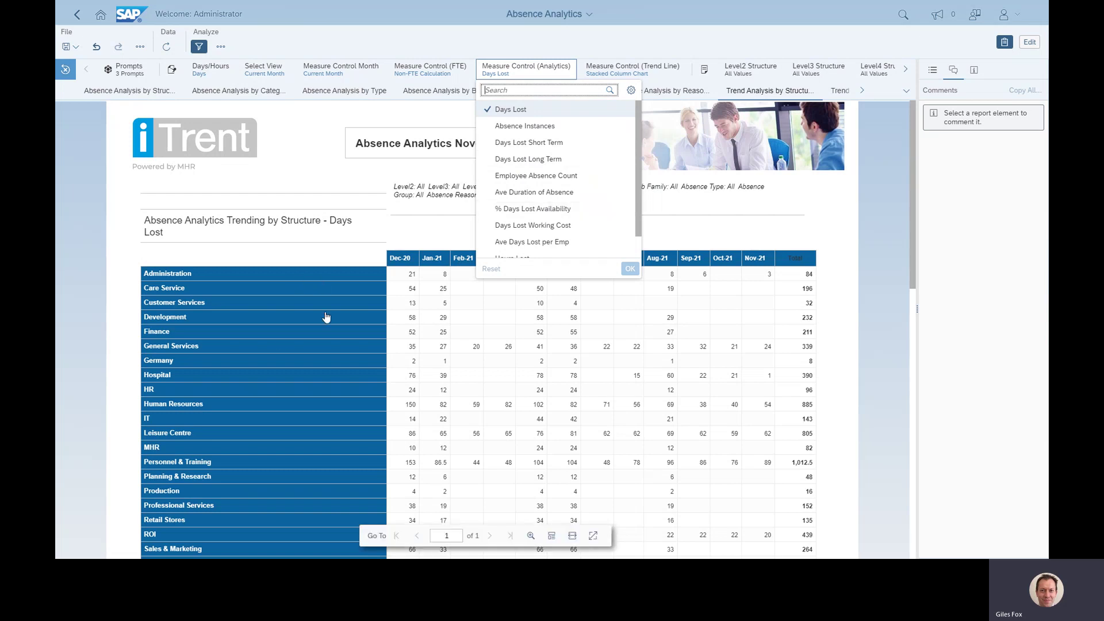
click(455, 237)
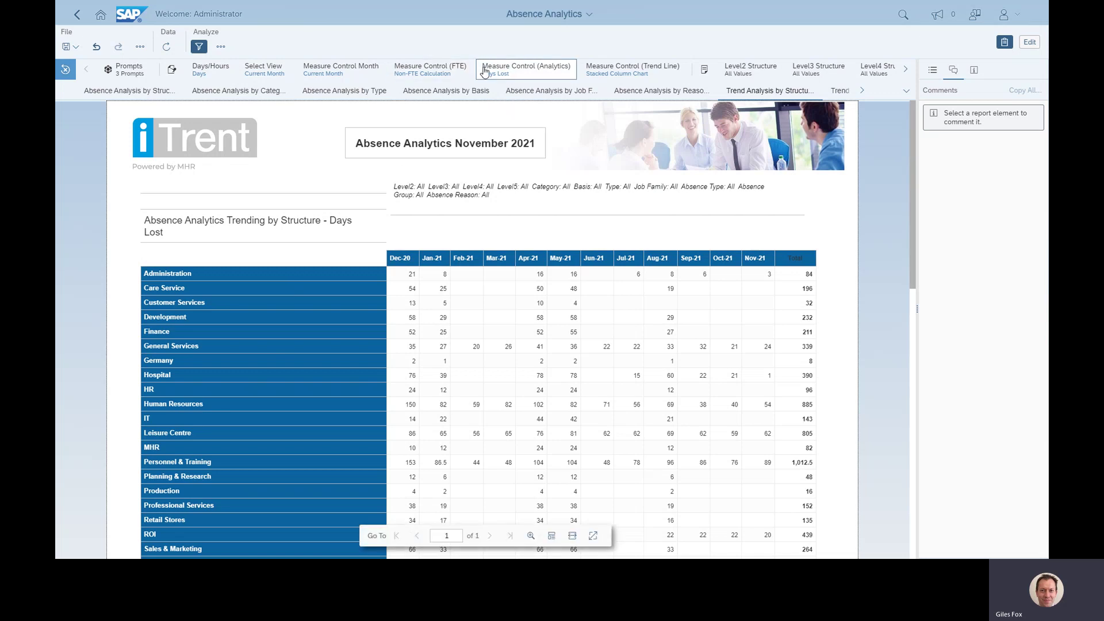
click(511, 71)
click(526, 209)
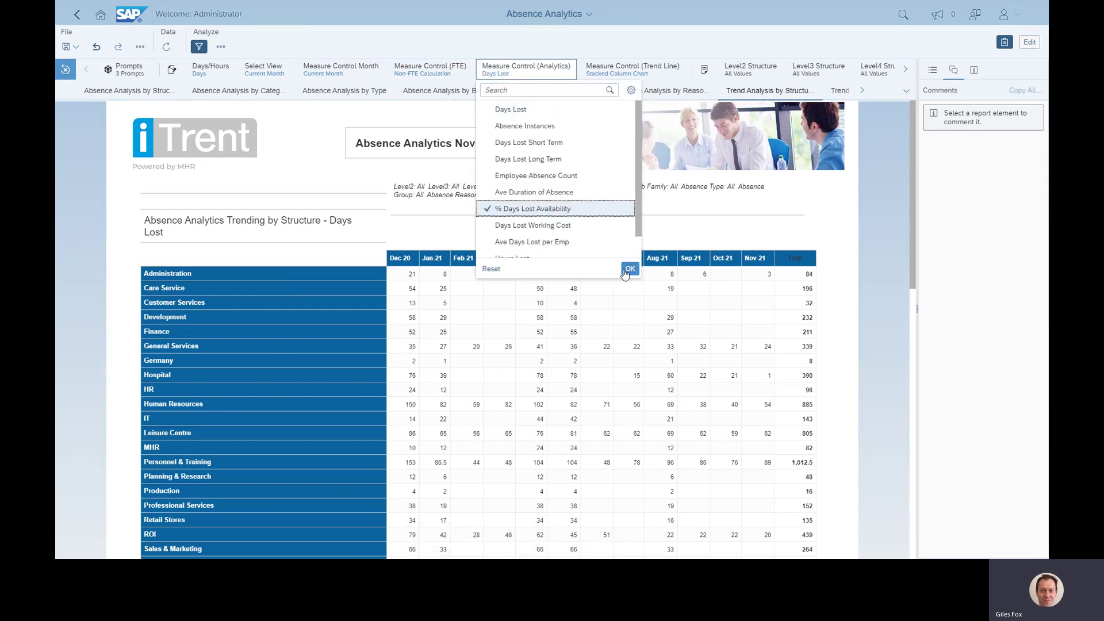
click(630, 270)
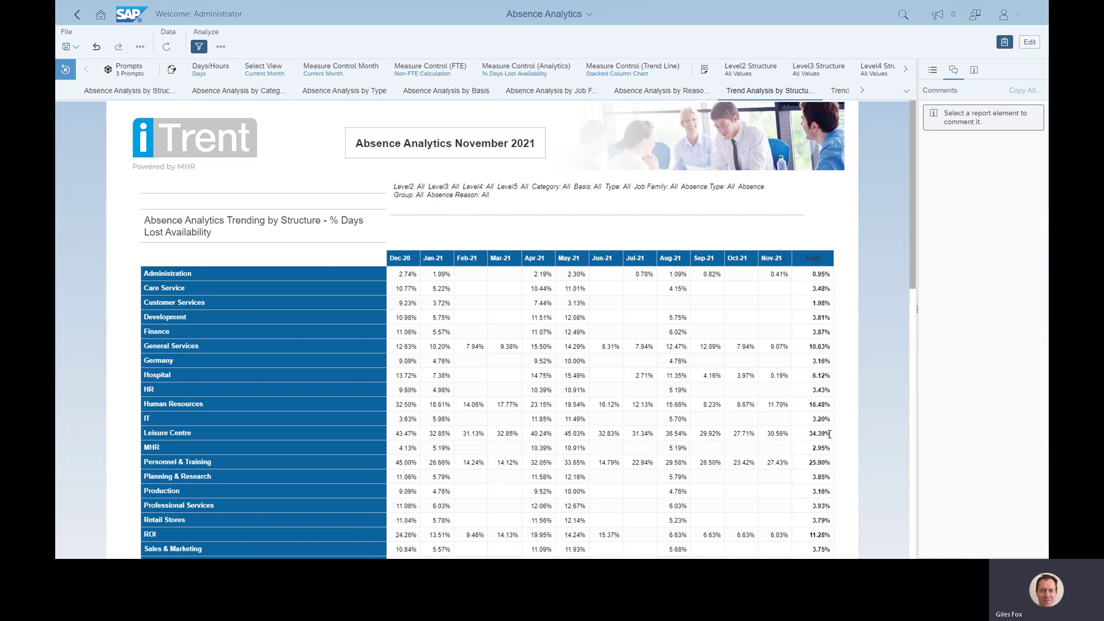
Set the trend report's analytics measure back to Days Lost
click(525, 69)
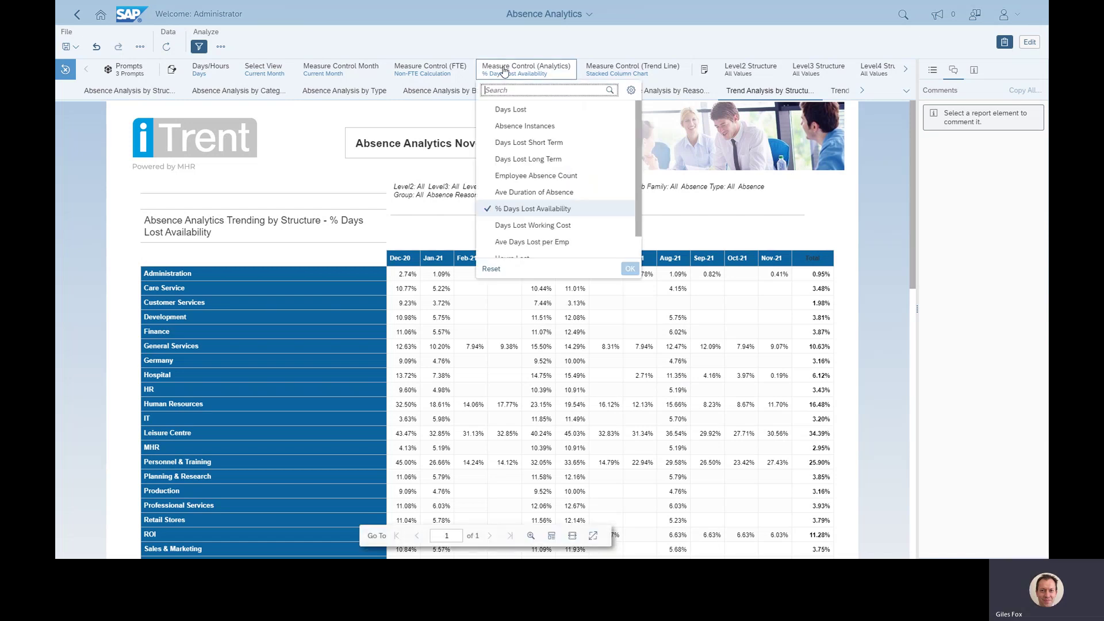
click(506, 110)
click(630, 269)
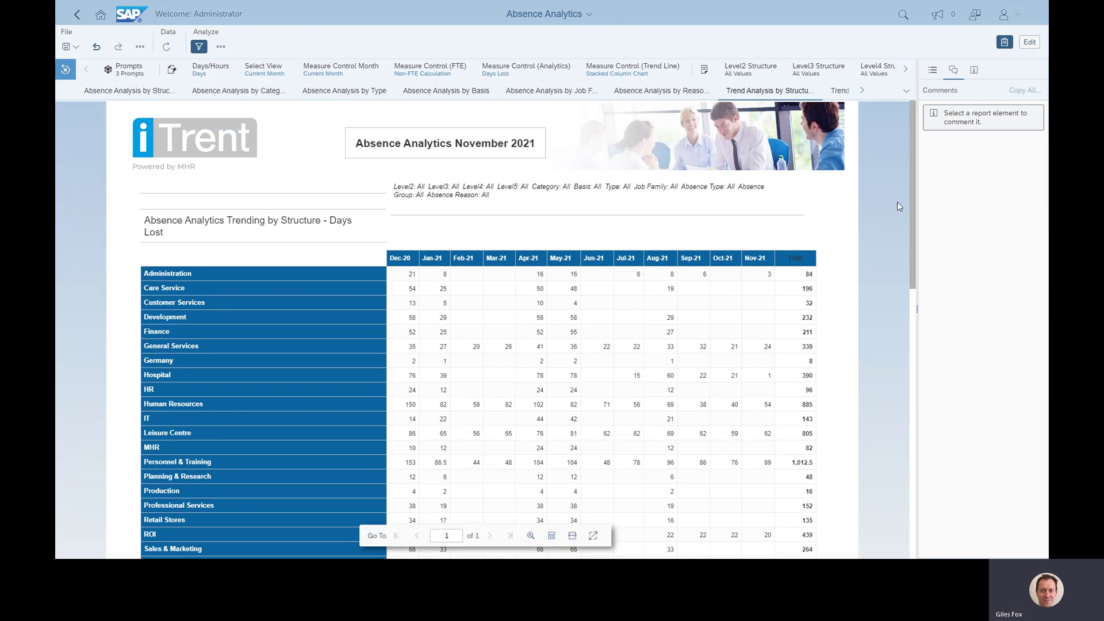
Examine the April 2021 segments of the trend's stacked column chart and the further filters available for the report
scroll(913, 198, down, 1)
drag(910, 258, 909, 358)
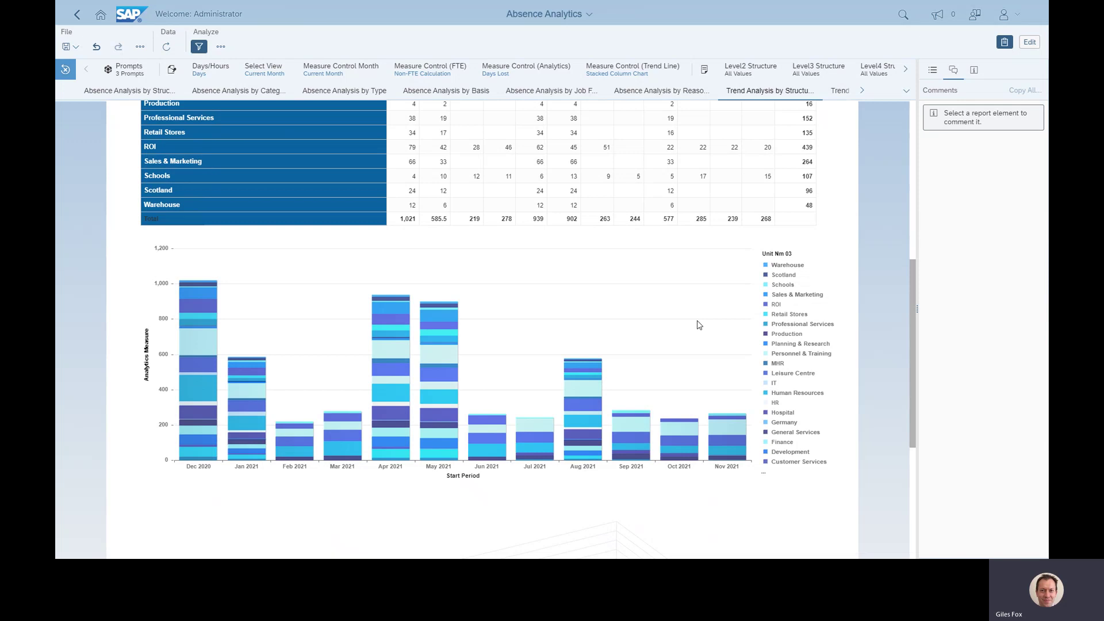
mouse_move(390, 310)
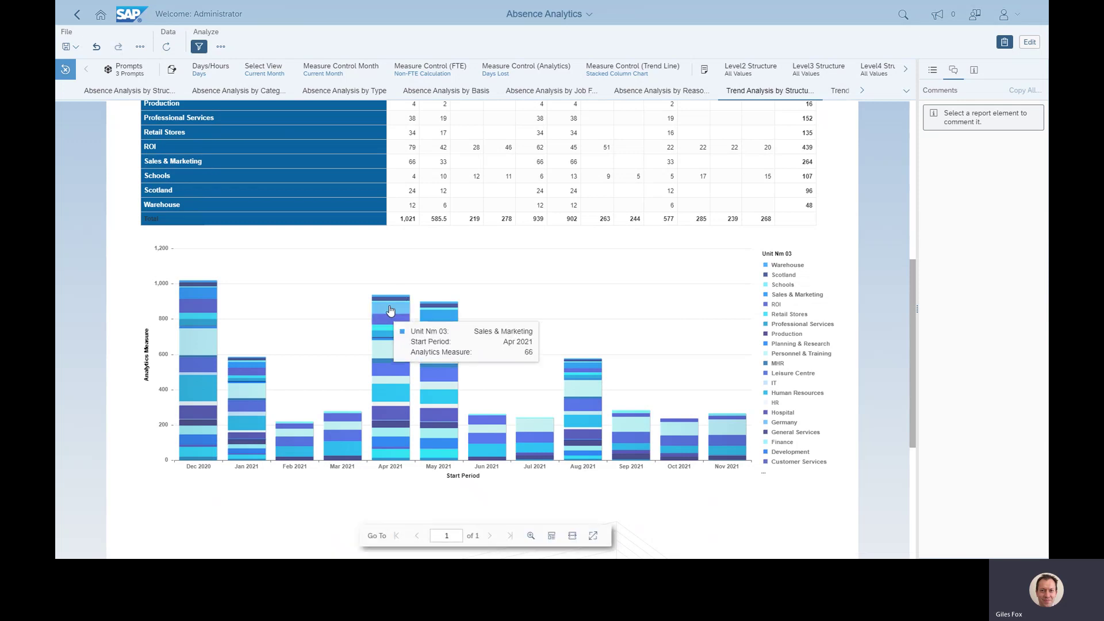
mouse_move(394, 350)
mouse_move(389, 397)
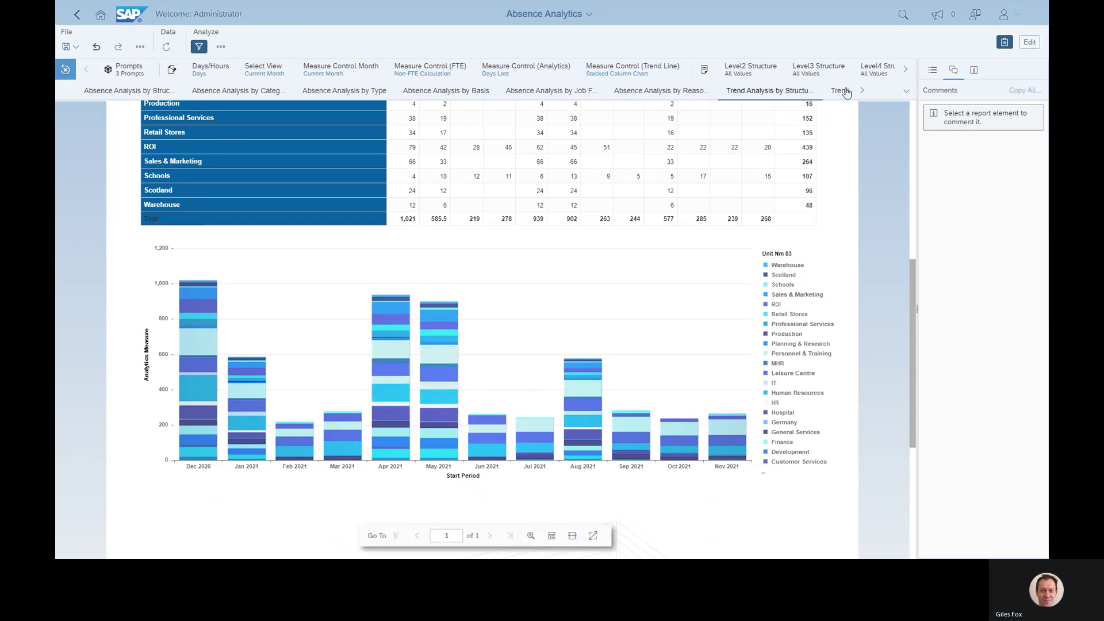
click(905, 70)
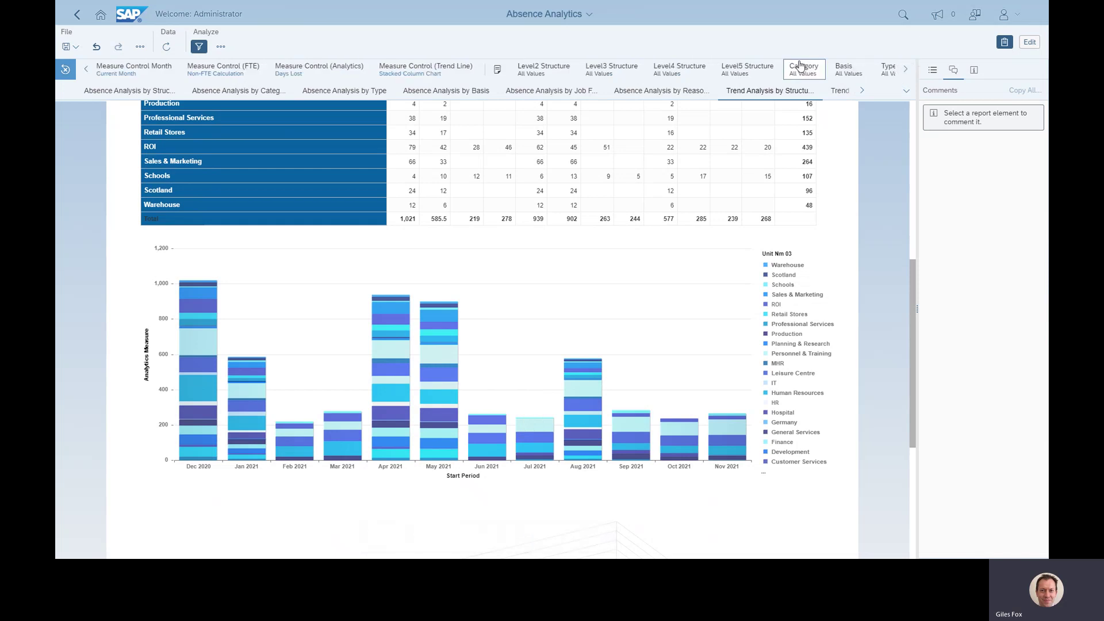
Drill down in the structure trend table from Human Resources to HR Administration
drag(918, 270, 916, 183)
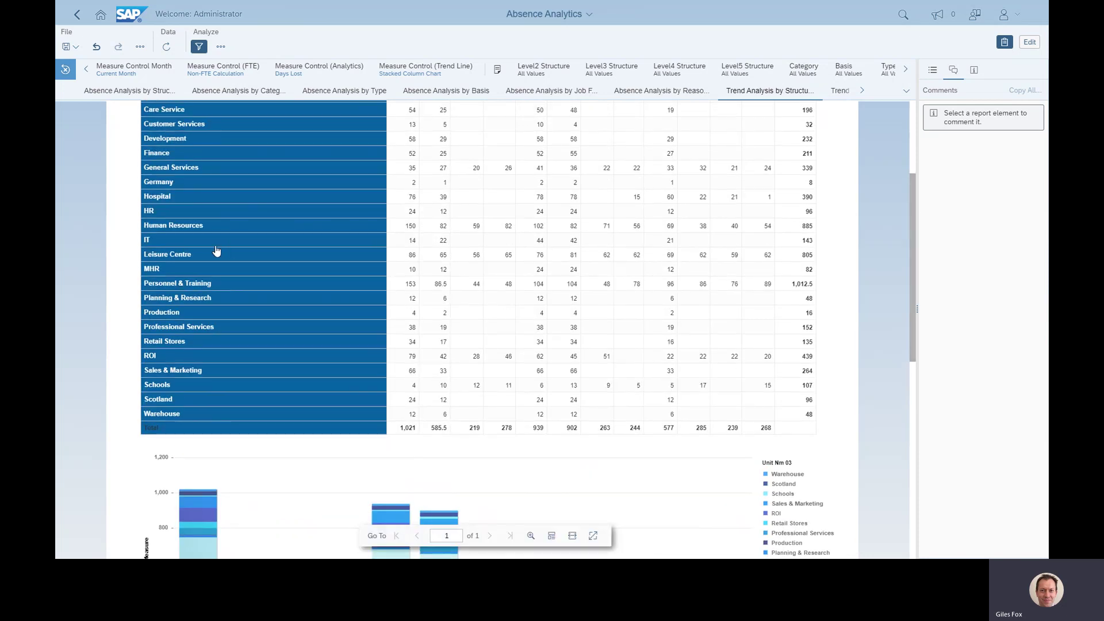
click(182, 227)
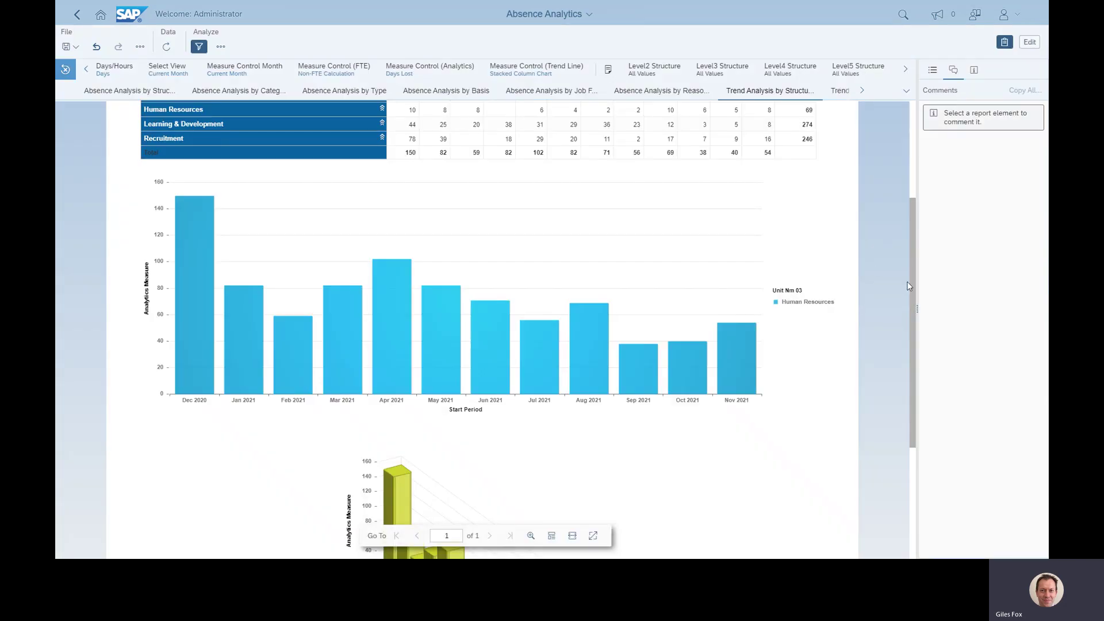
drag(913, 284, 909, 198)
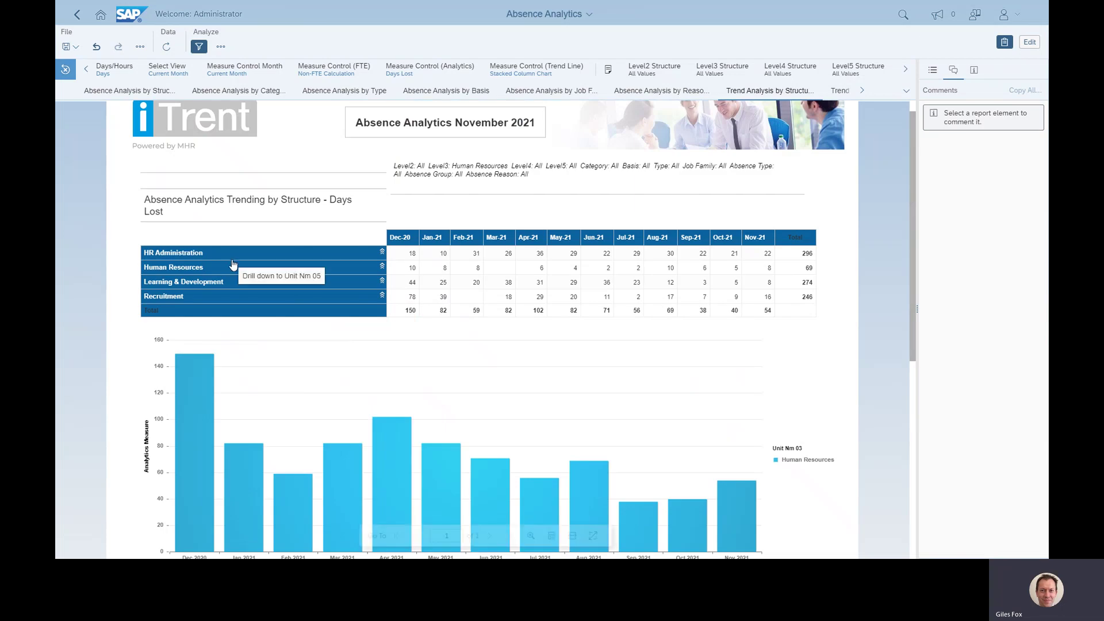
click(184, 253)
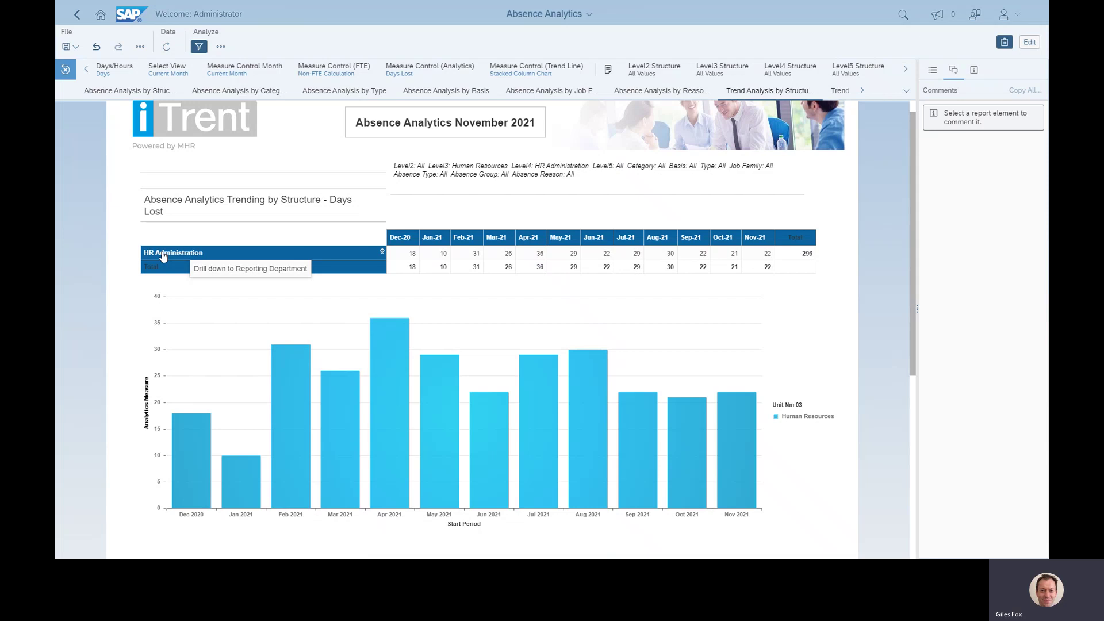
Open the Age Analysis report and examine its age band pie chart, Male and Female charts, and available analytics measures
click(906, 91)
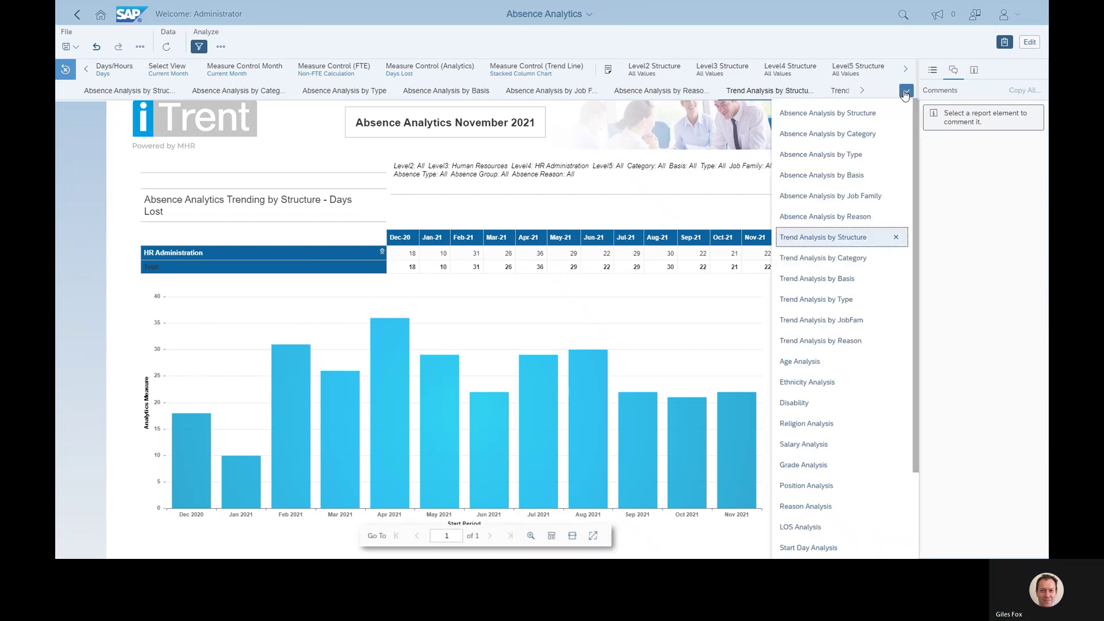
scroll(913, 330, down, 3)
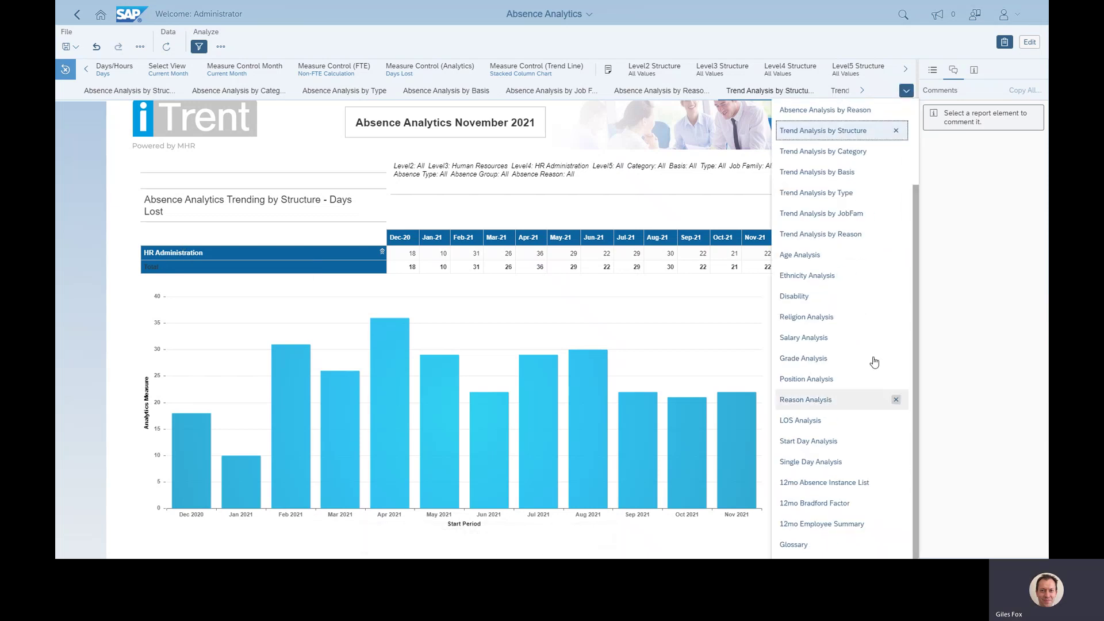
click(817, 256)
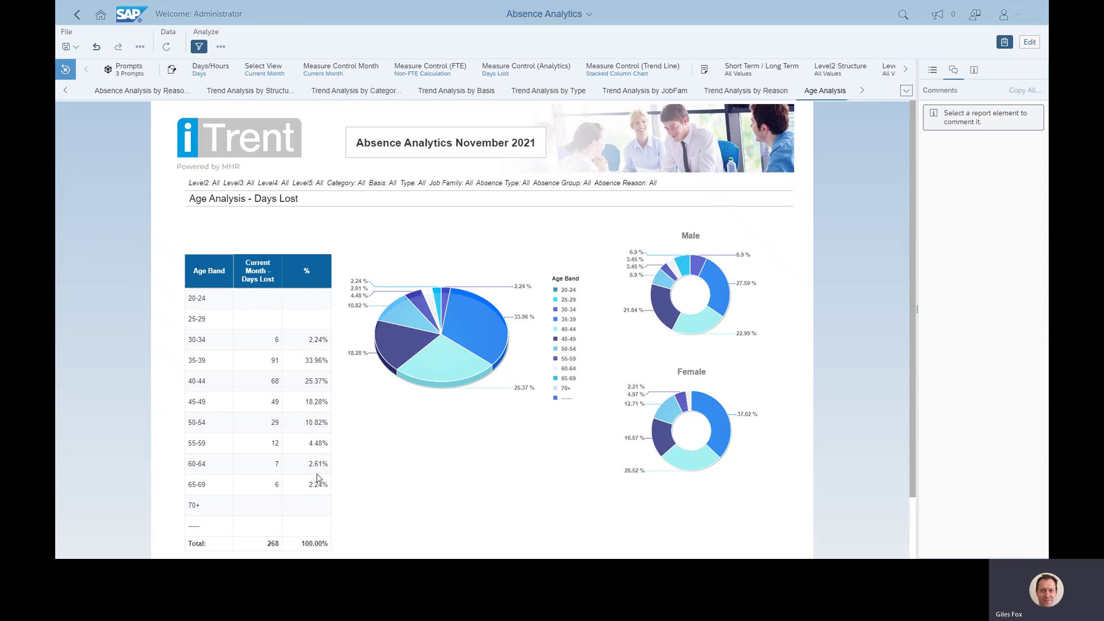
mouse_move(441, 324)
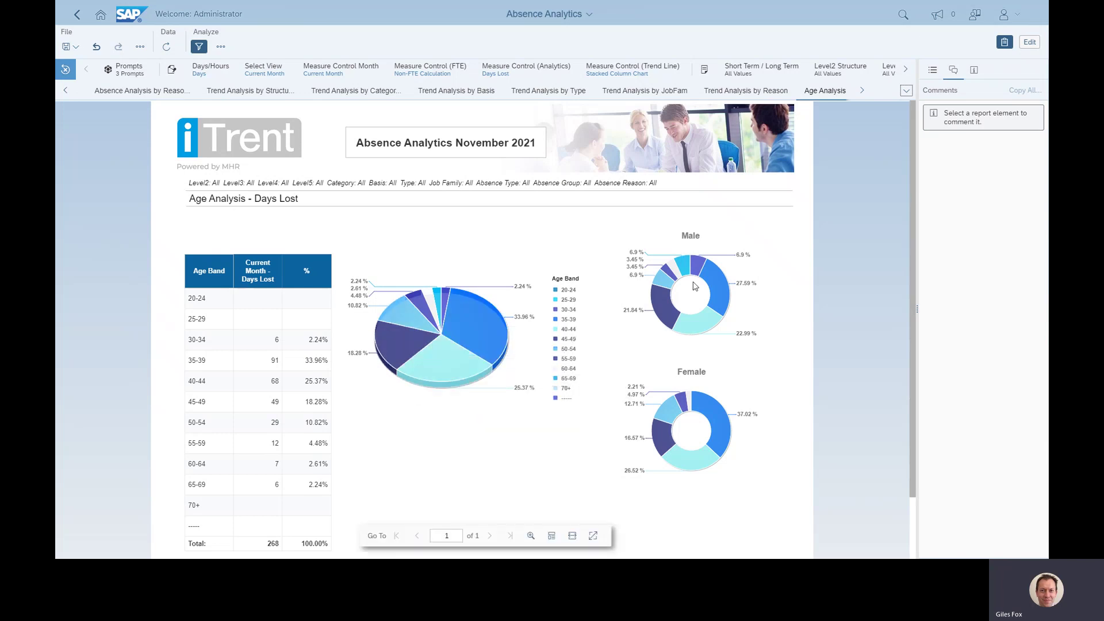
mouse_move(722, 280)
click(534, 75)
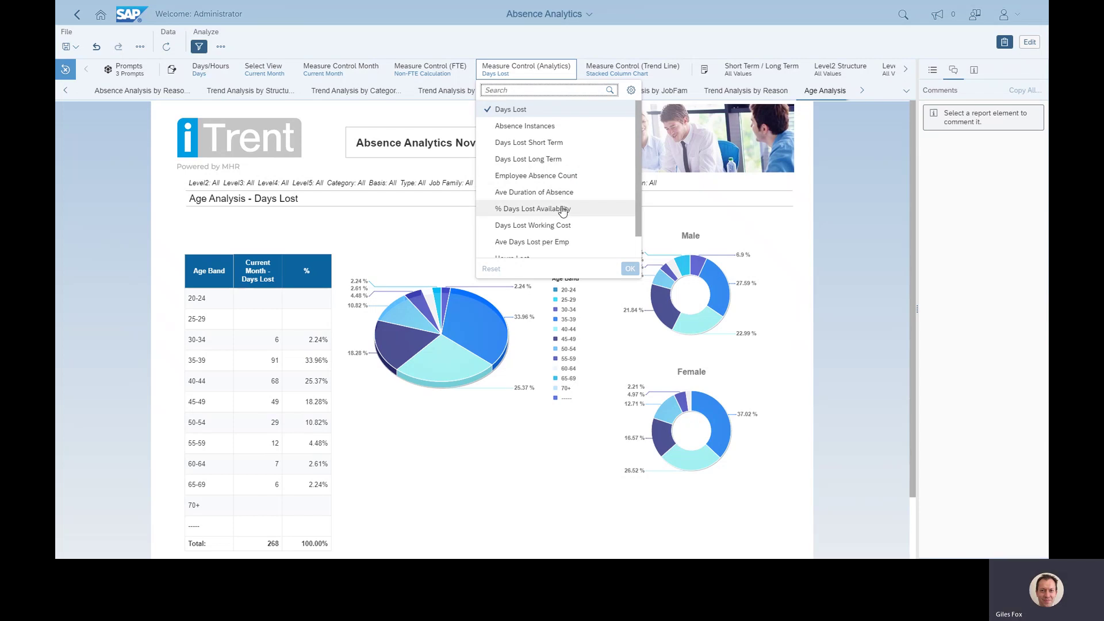
Open the Position Analysis report to view days lost by position
click(907, 90)
scroll(903, 311, down, 3)
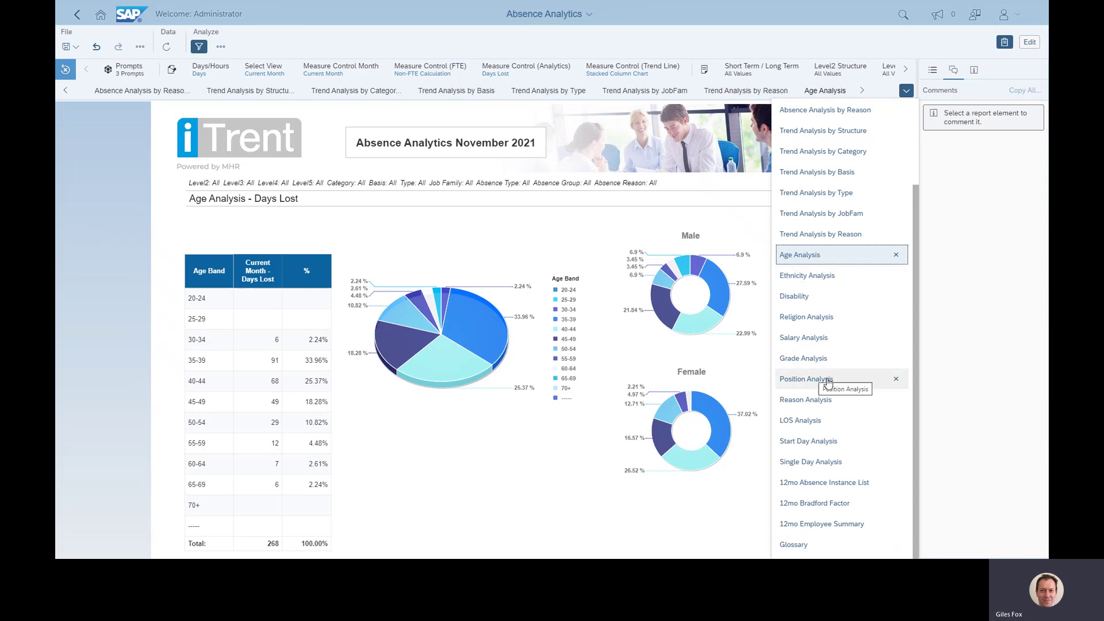
click(806, 379)
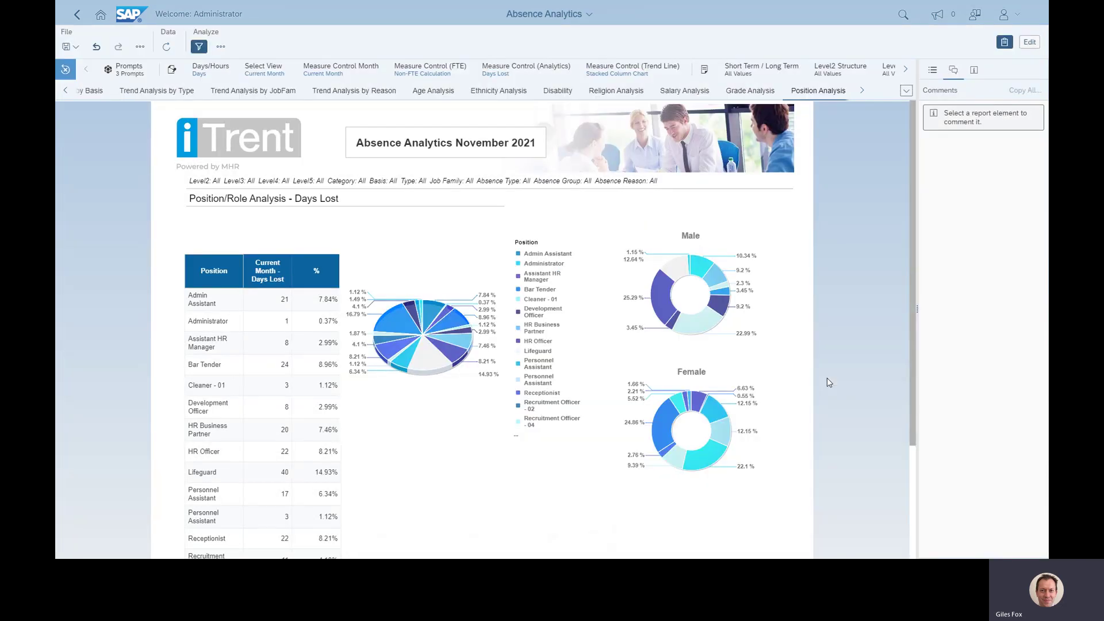
Open the Reason Analysis report and examine its tag cloud of absence reasons
click(907, 91)
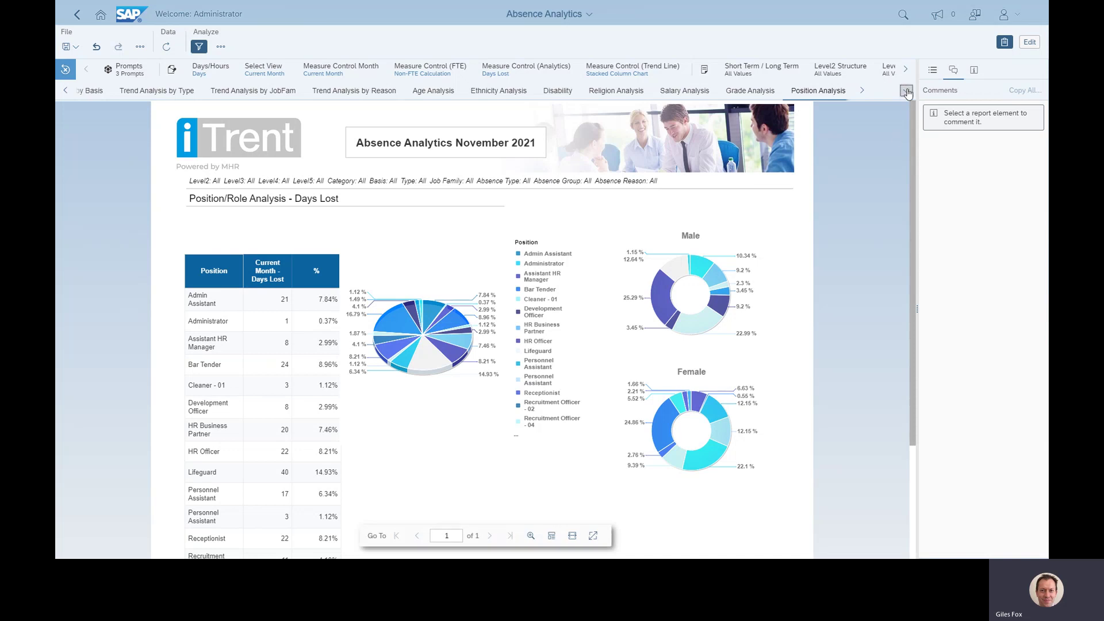
scroll(834, 403, down, 2)
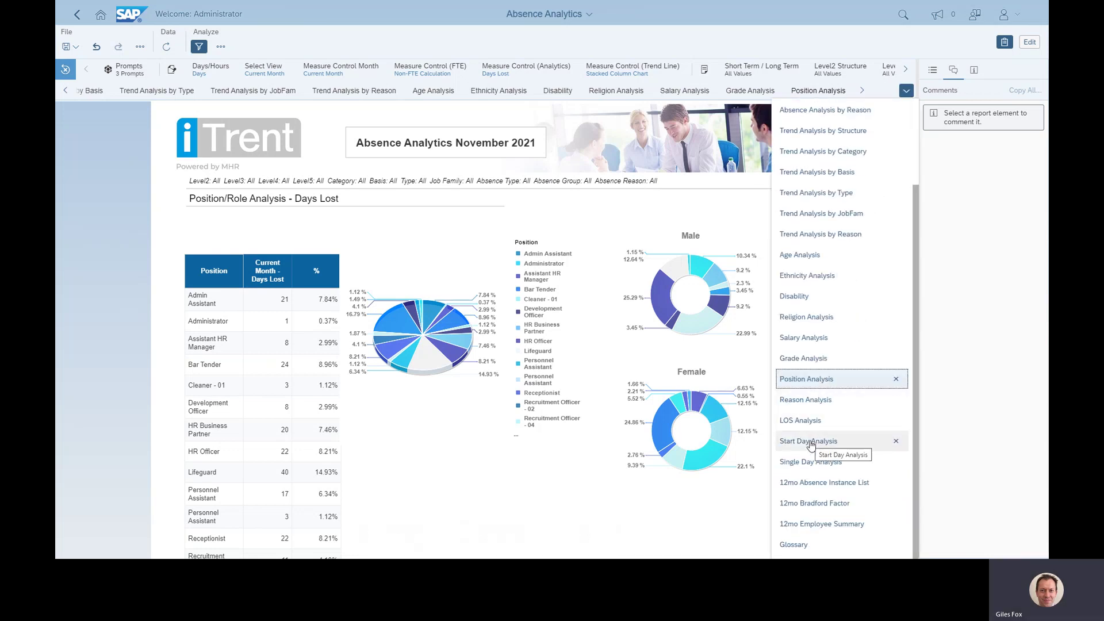
click(808, 400)
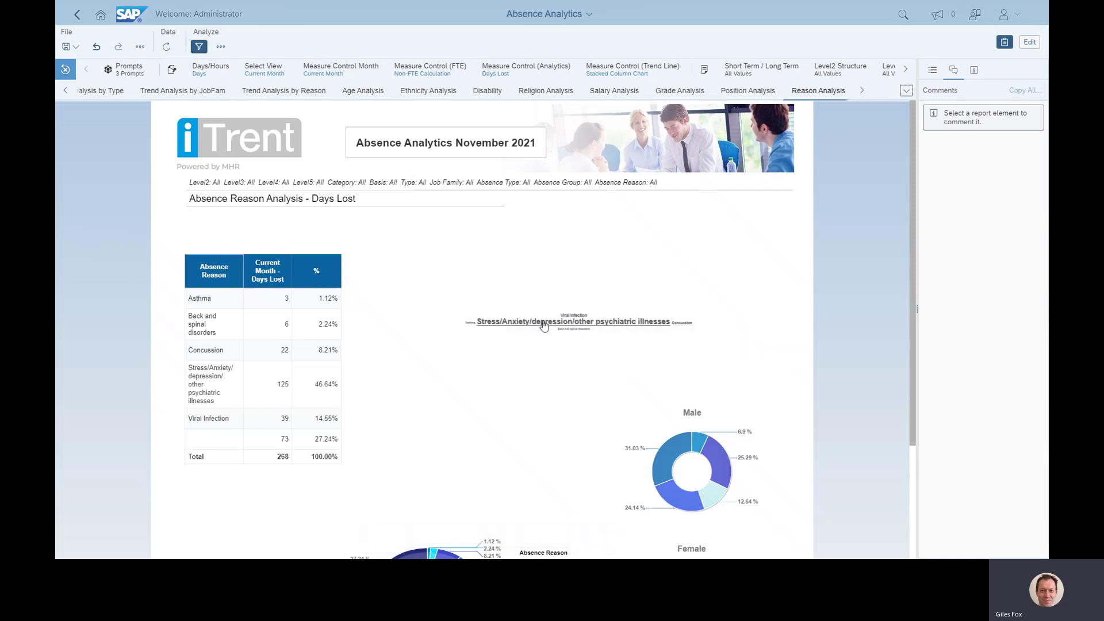
mouse_move(543, 329)
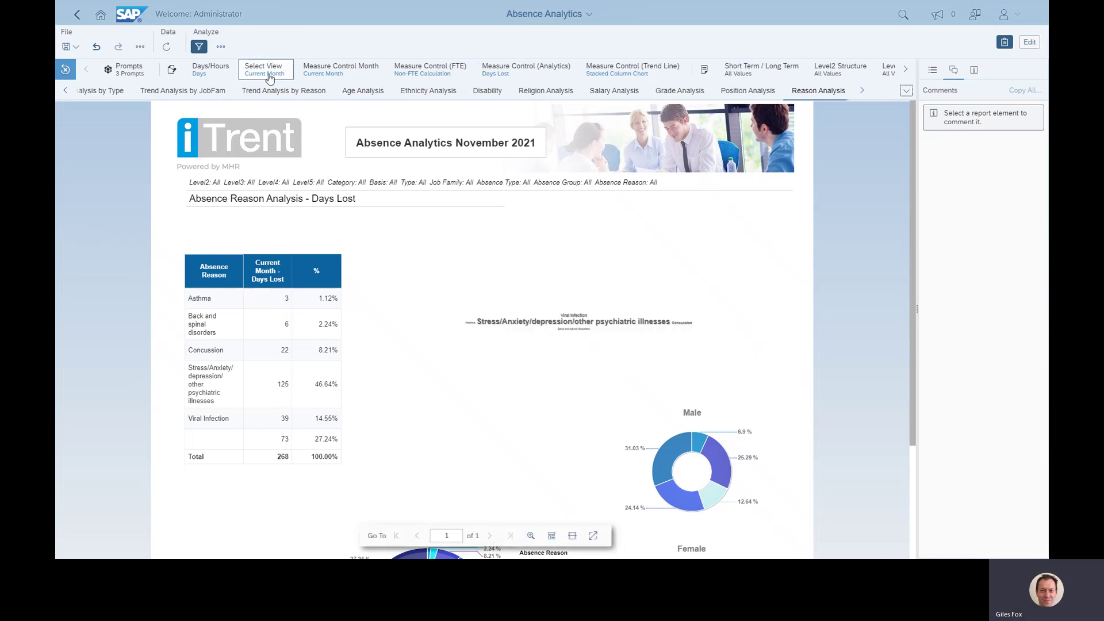
Set the absence reason report's measure control month to 3 Months Ago
click(336, 75)
click(339, 158)
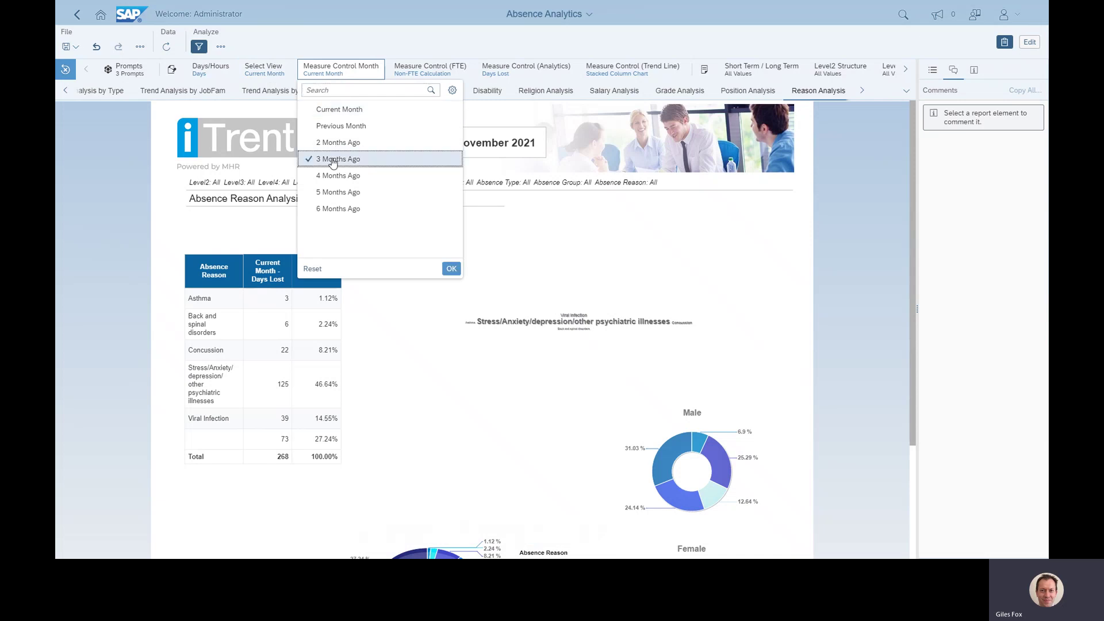
click(452, 270)
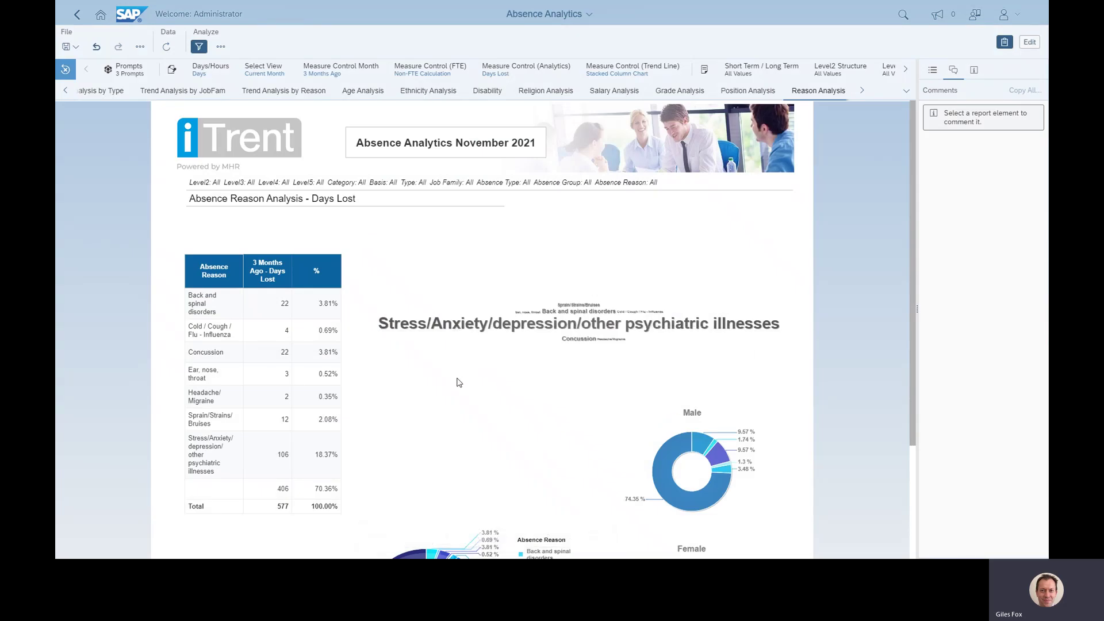
Set the absence reason report's measure control month back to Current Month
click(336, 70)
click(335, 109)
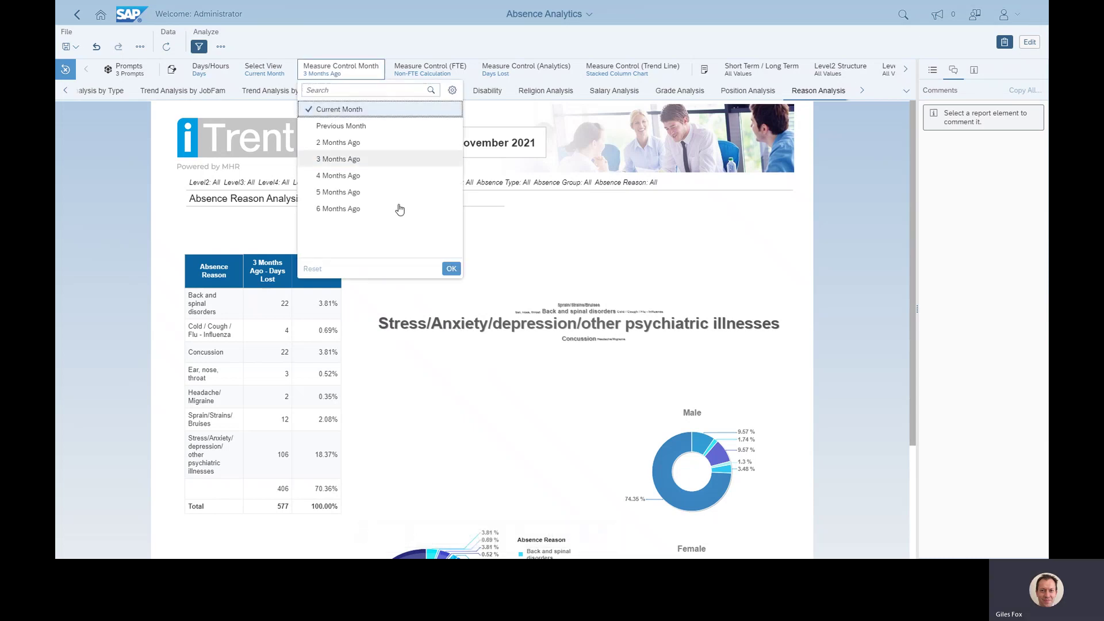
click(451, 270)
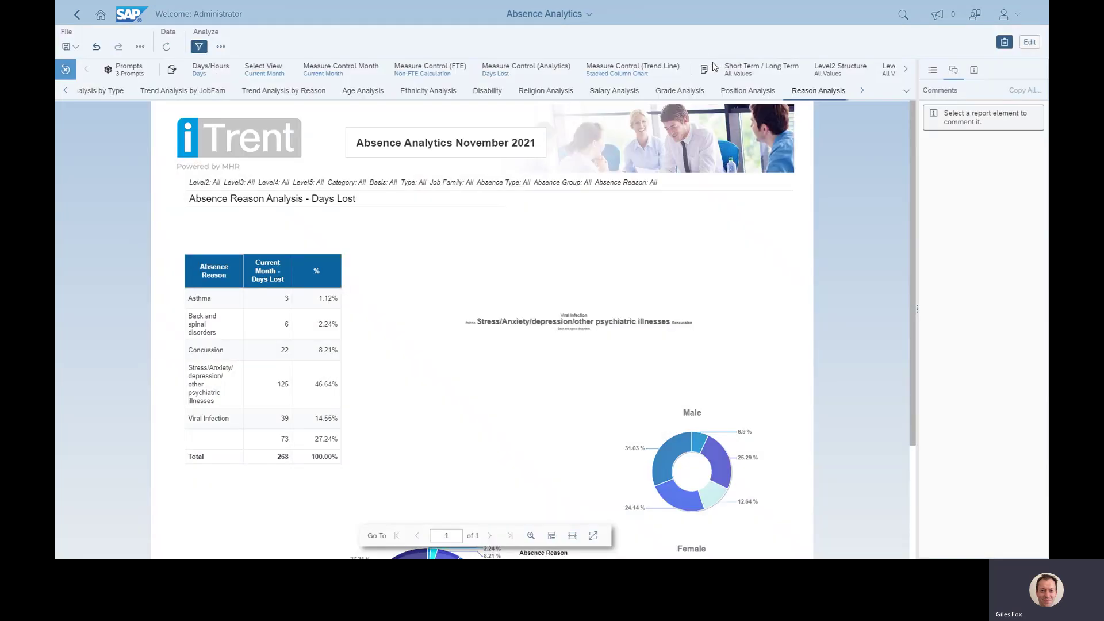
Open the Start Day Analysis report and examine the Monday share in the overall, Male and Female charts
click(906, 91)
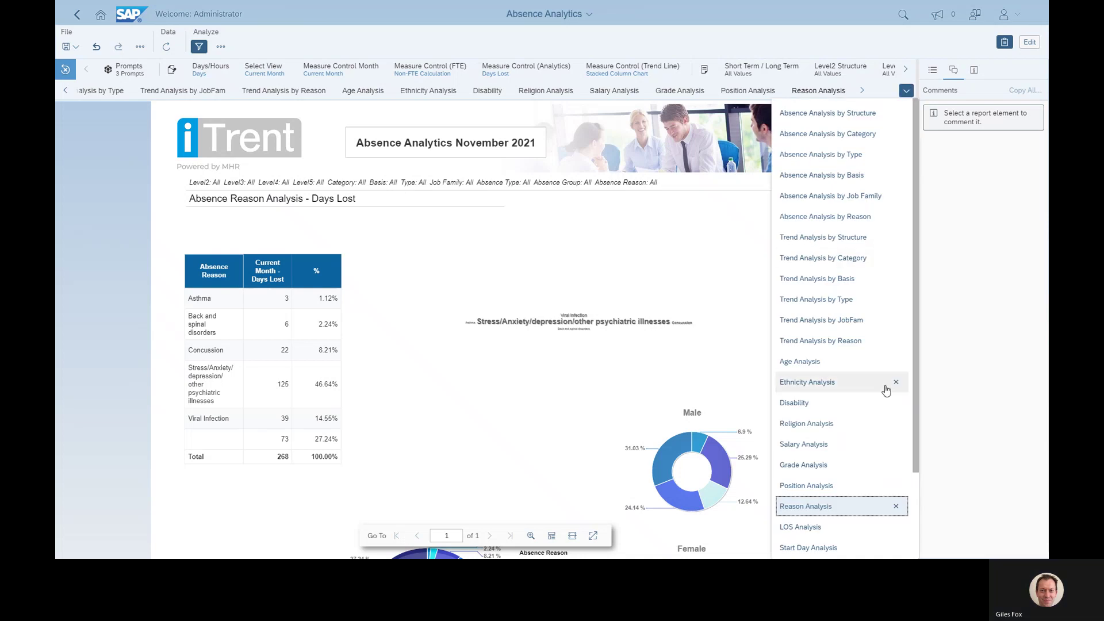
drag(918, 440, 914, 510)
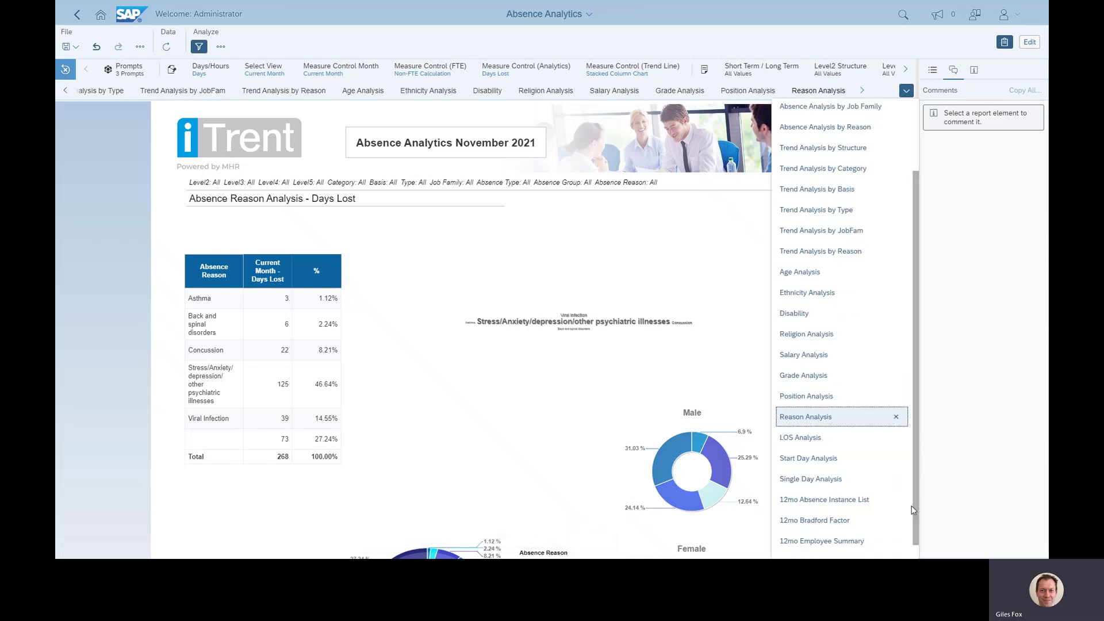
click(815, 458)
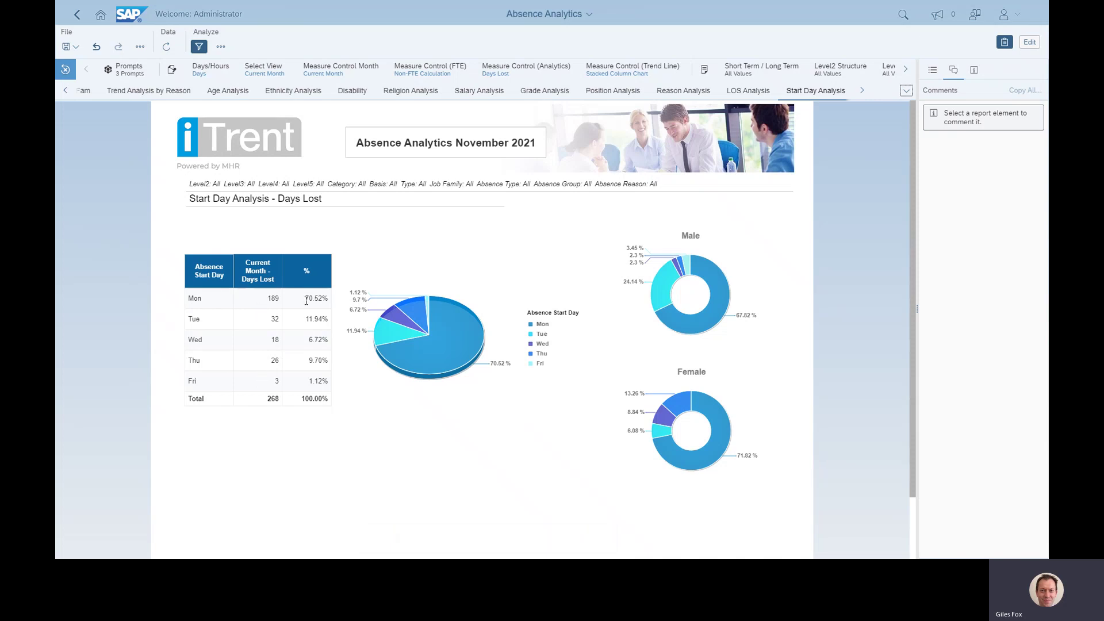
mouse_move(443, 358)
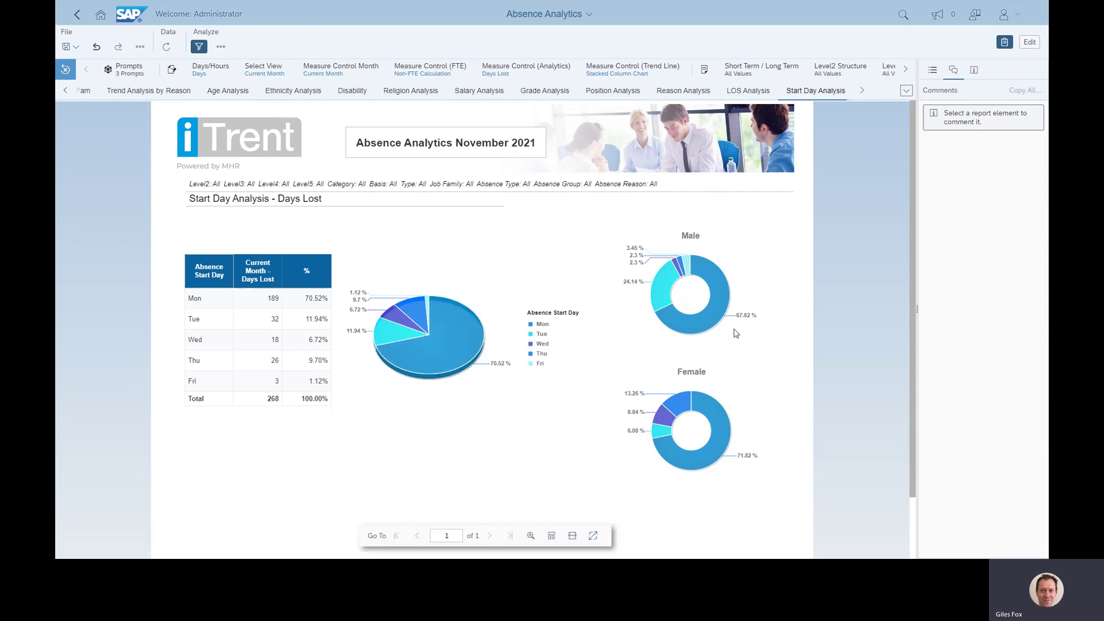
mouse_move(724, 320)
mouse_move(725, 428)
Open the Single Day Analysis report and examine the Monday cell for May 2021 in its heat map
click(862, 94)
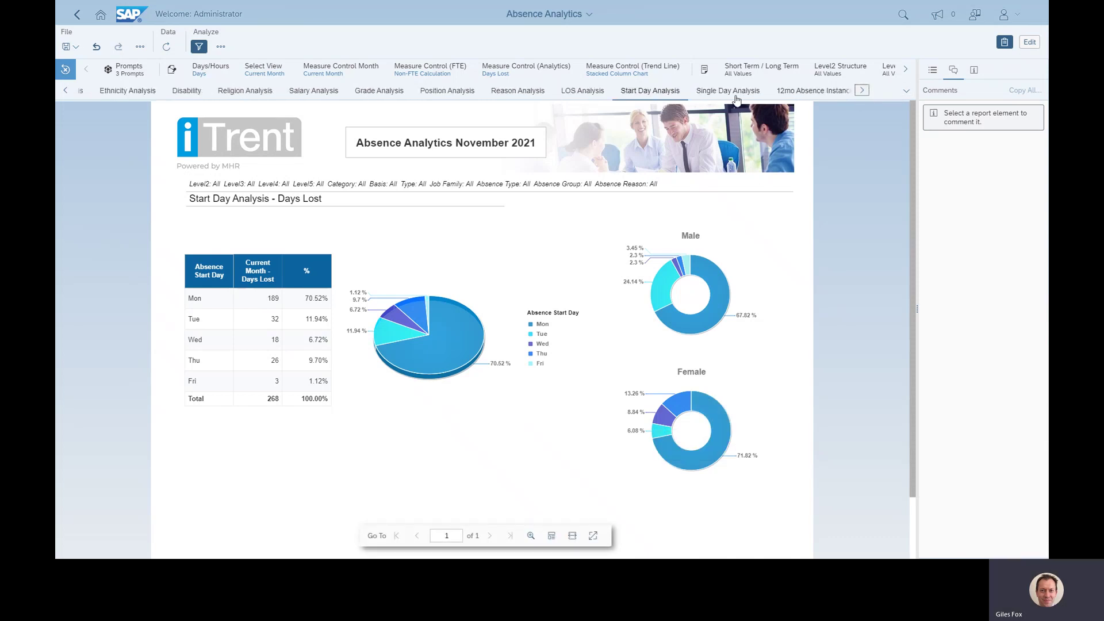
click(736, 96)
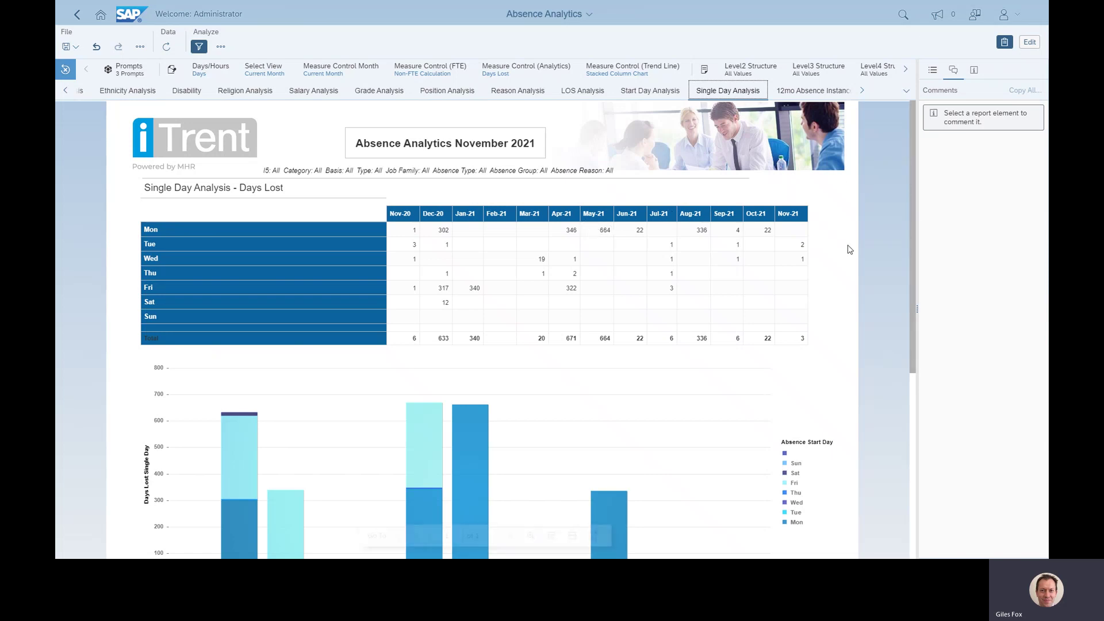
drag(913, 211, 910, 424)
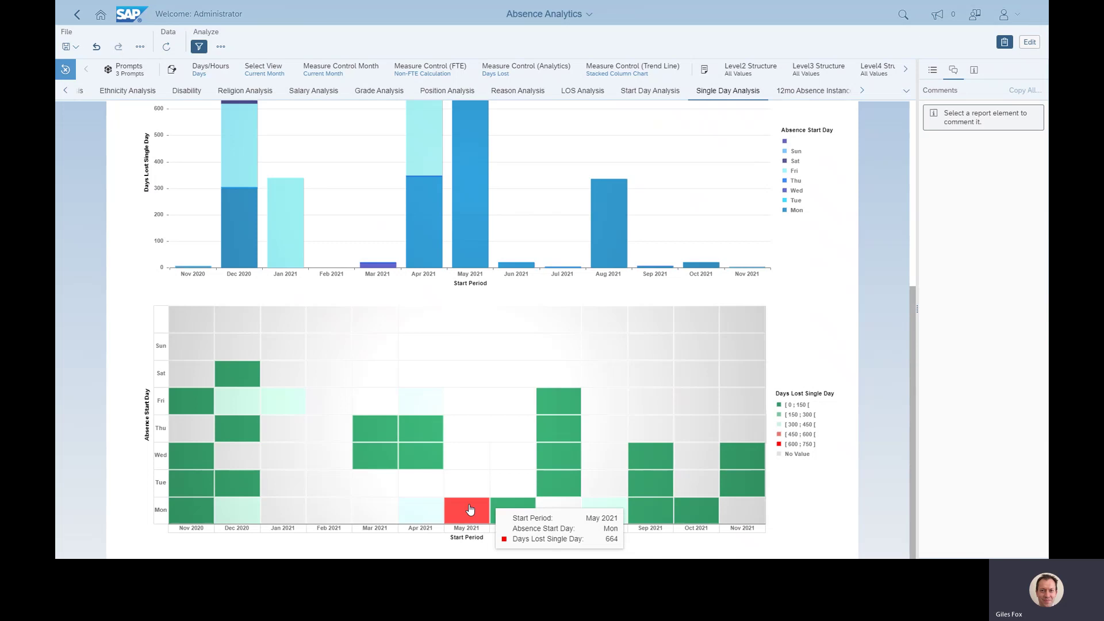
Open the 12mo Employee Summary report and view the analytics measures available for it
click(905, 92)
scroll(907, 328, down, 5)
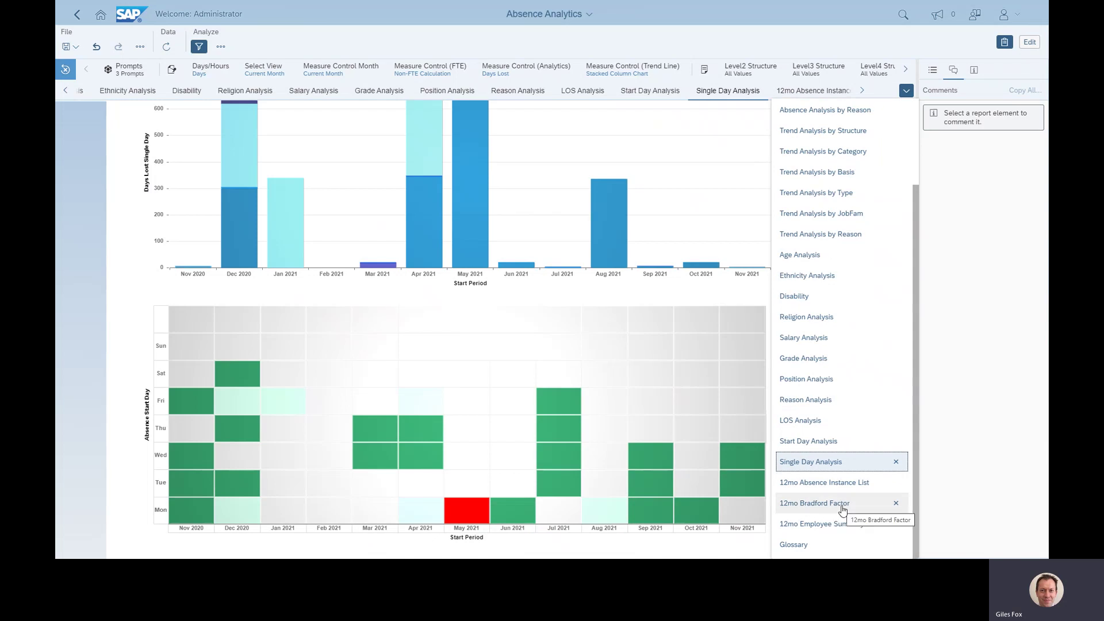
click(829, 524)
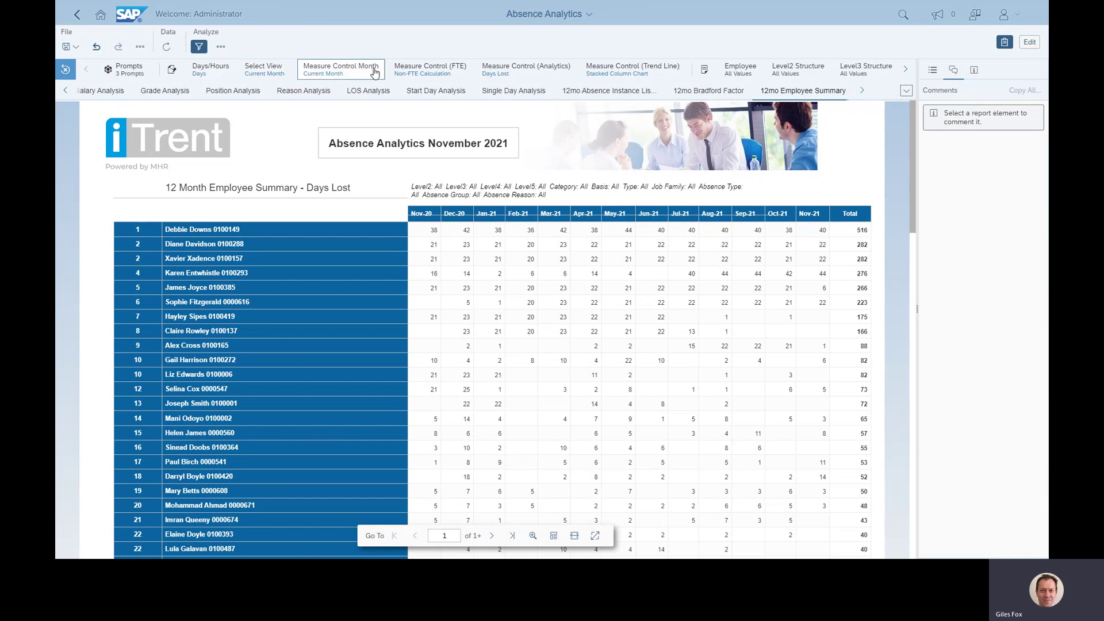
click(514, 70)
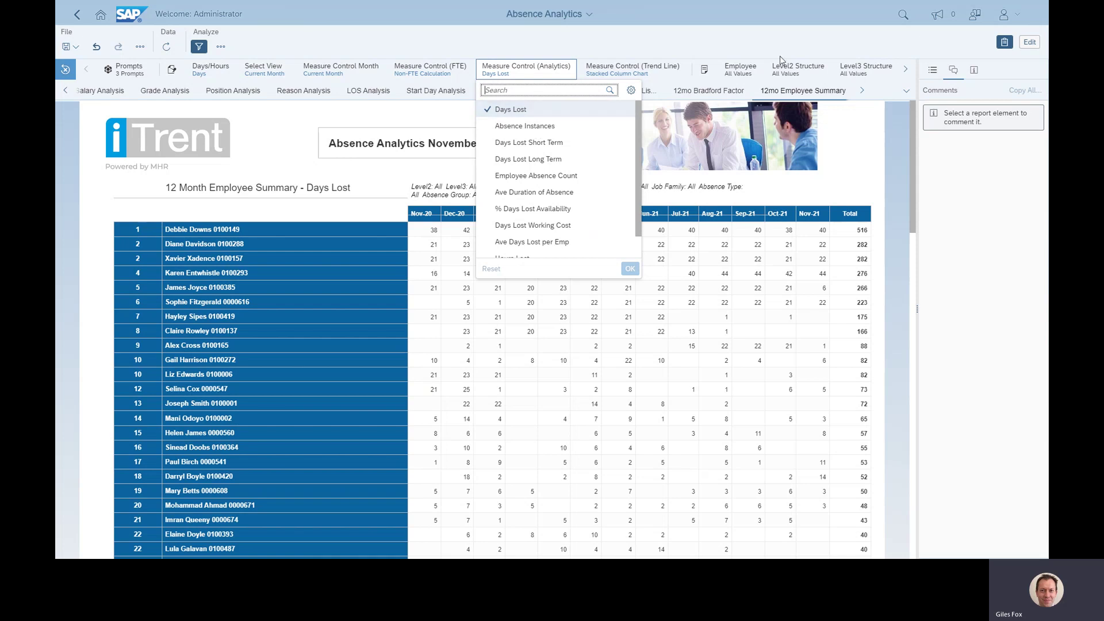
Filter the employee summary's Level3 Structure to Human Resources and review the filtered list down to its totals
click(861, 71)
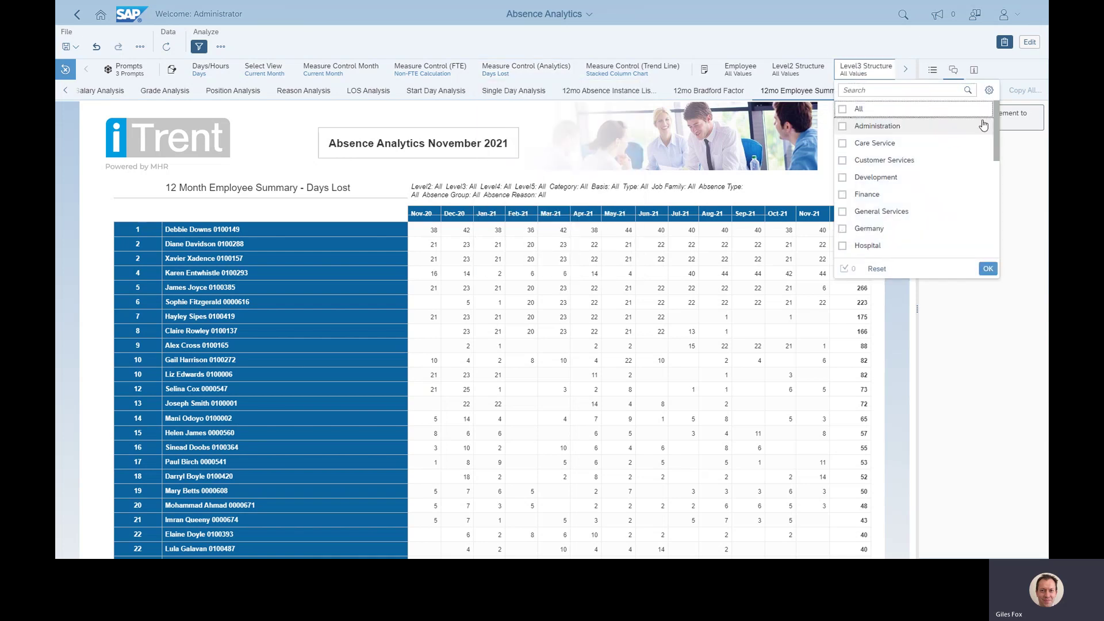
scroll(994, 131, down, 5)
click(884, 124)
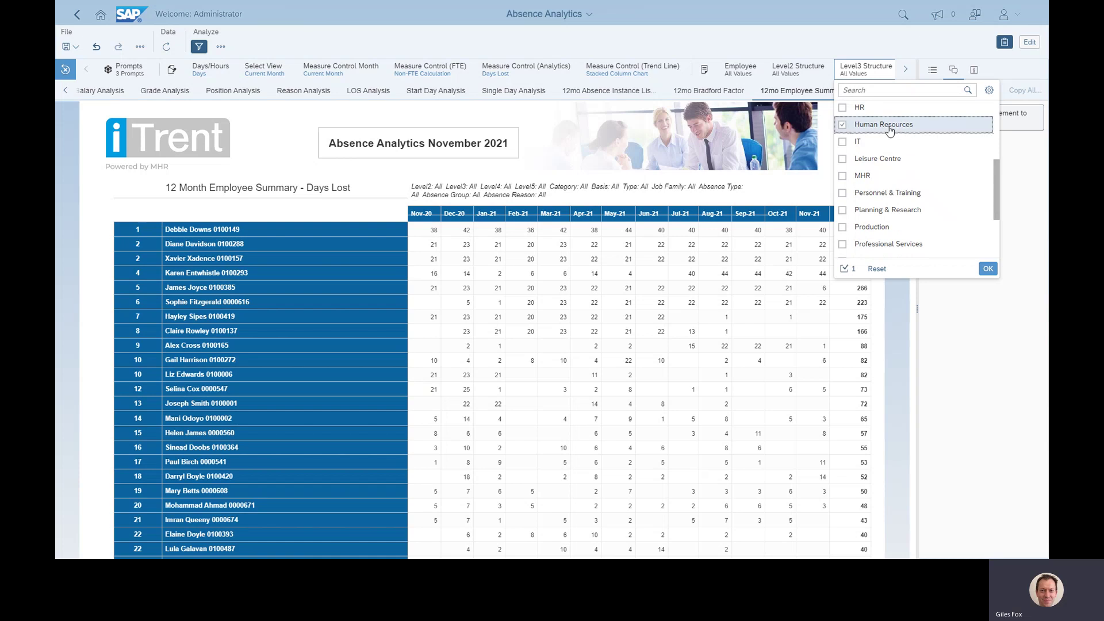
click(988, 269)
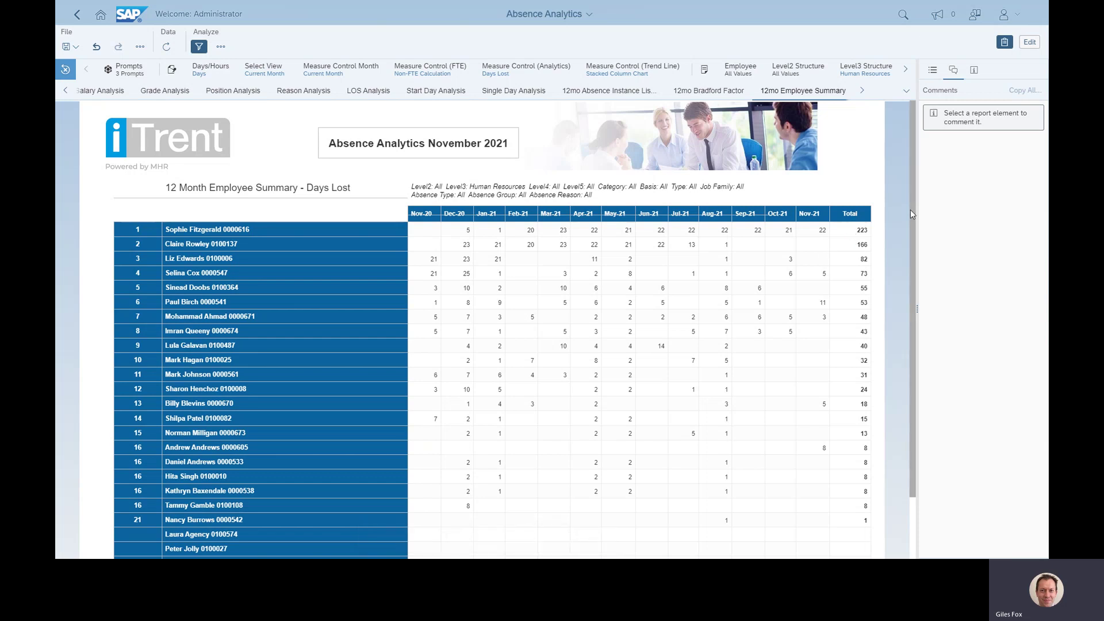
scroll(909, 211, down, 2)
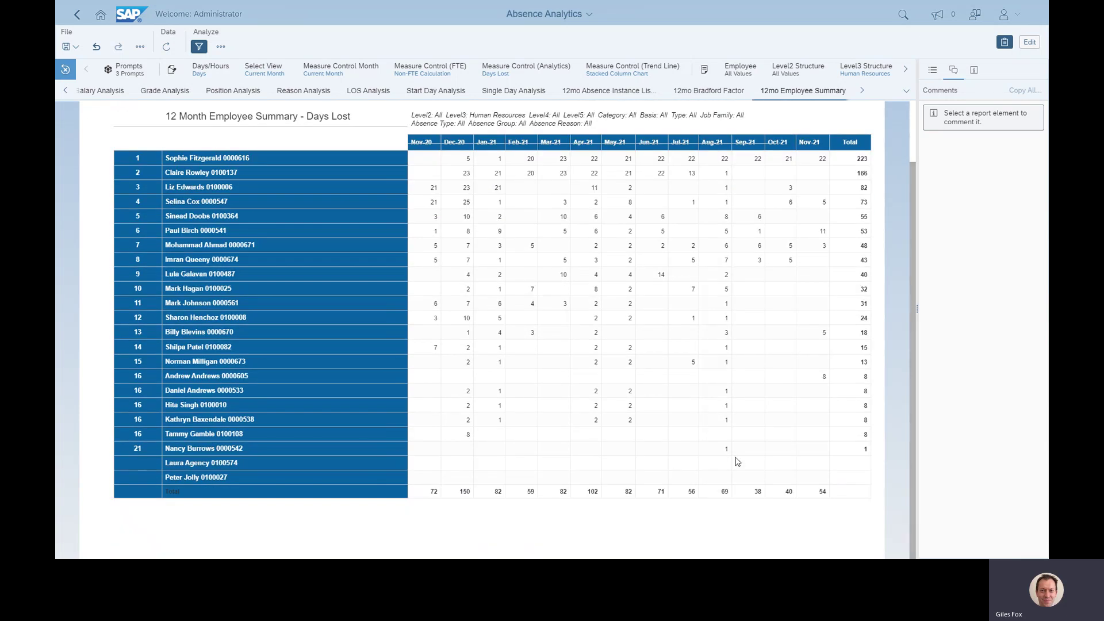
Open the 12mo Absence Instance List report
click(906, 90)
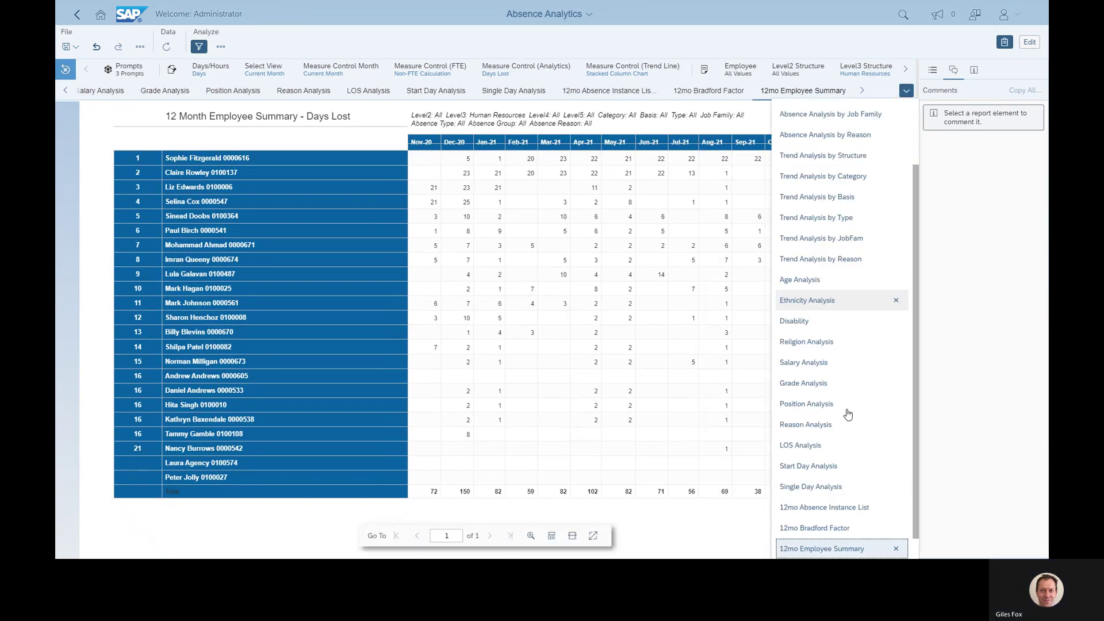
click(828, 507)
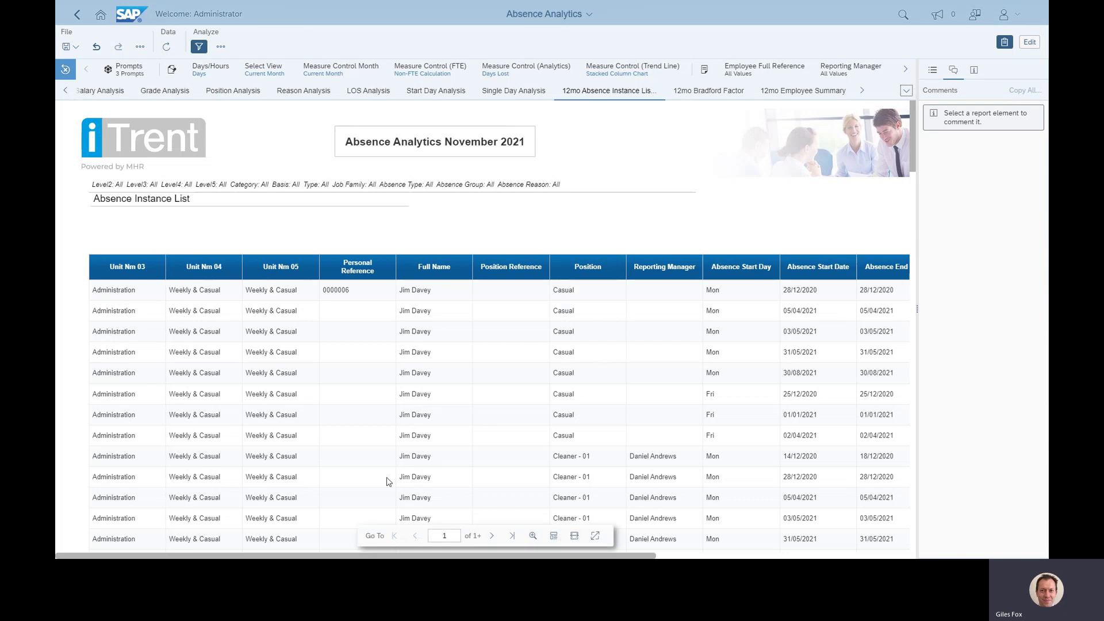
Review the absence instance list across its date, time-lost, type and reason columns and down through the first employees' records
drag(333, 555, 580, 543)
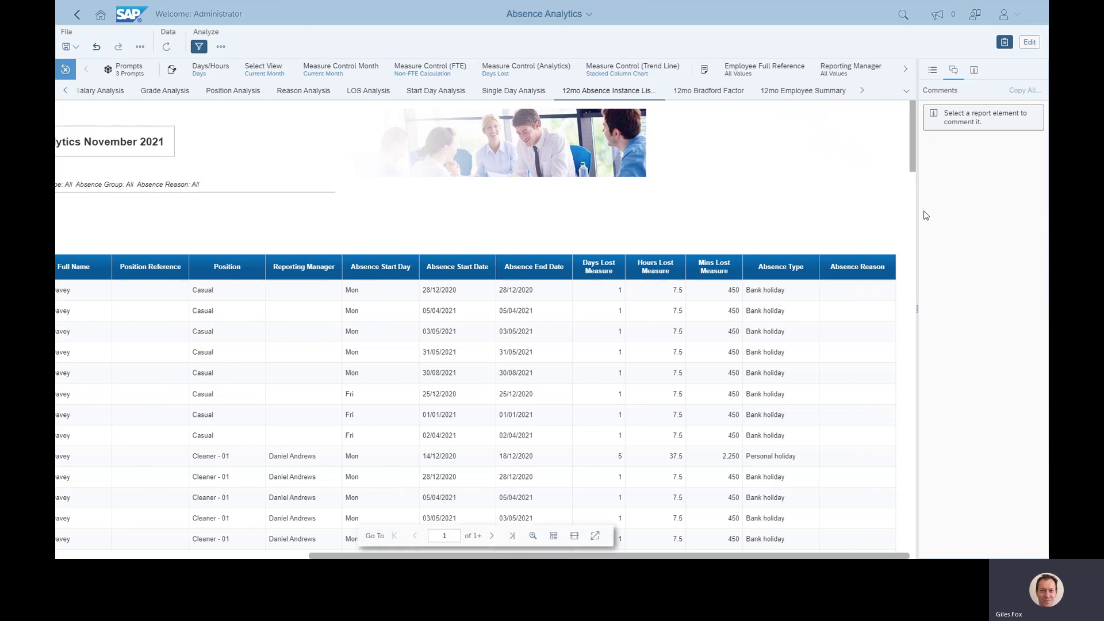
drag(914, 175, 914, 228)
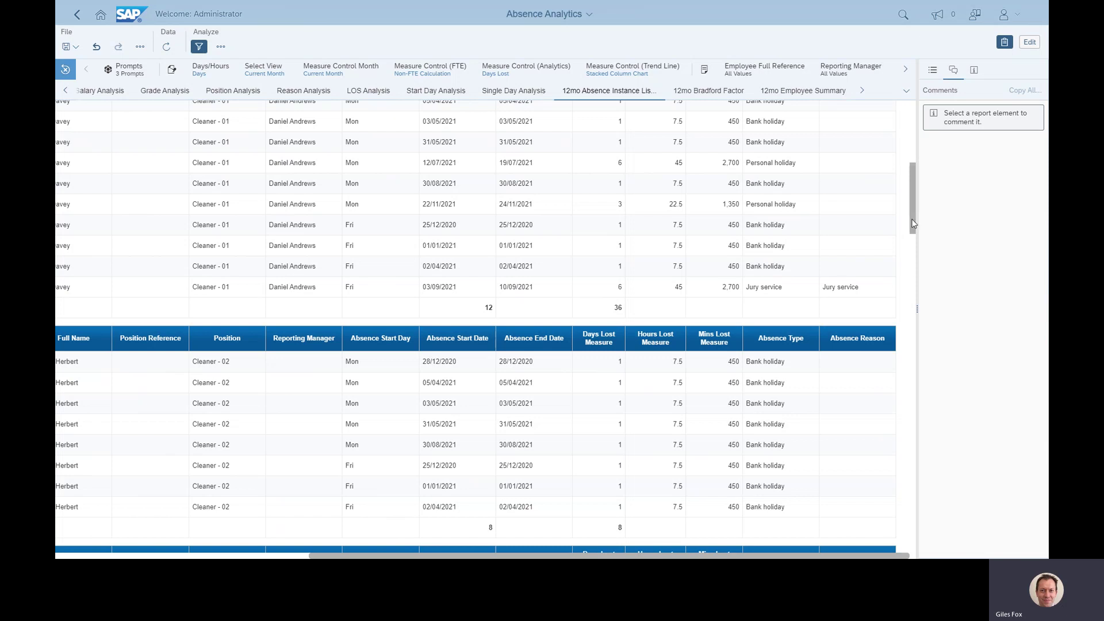
drag(914, 223, 914, 114)
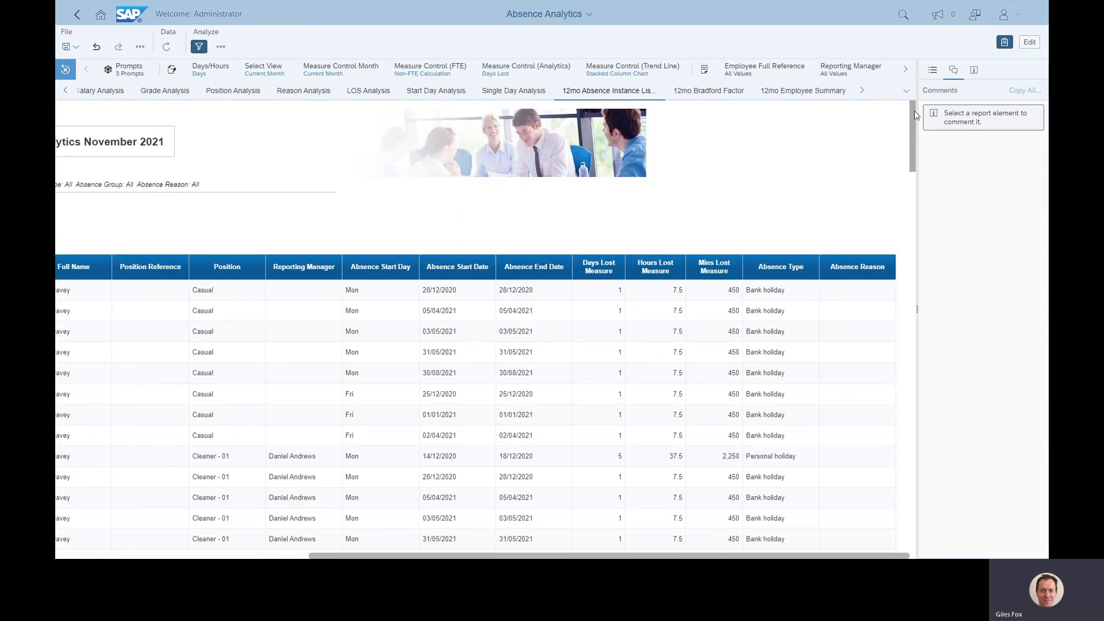
View the values available in the Reporting Manager filter without changing the selection
click(905, 70)
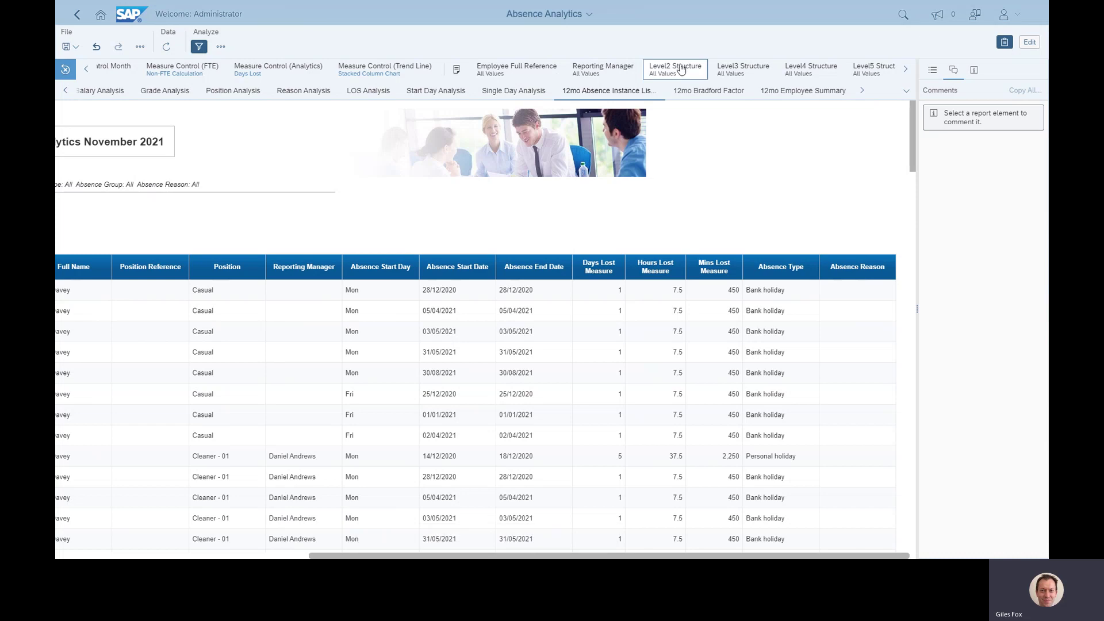
click(624, 74)
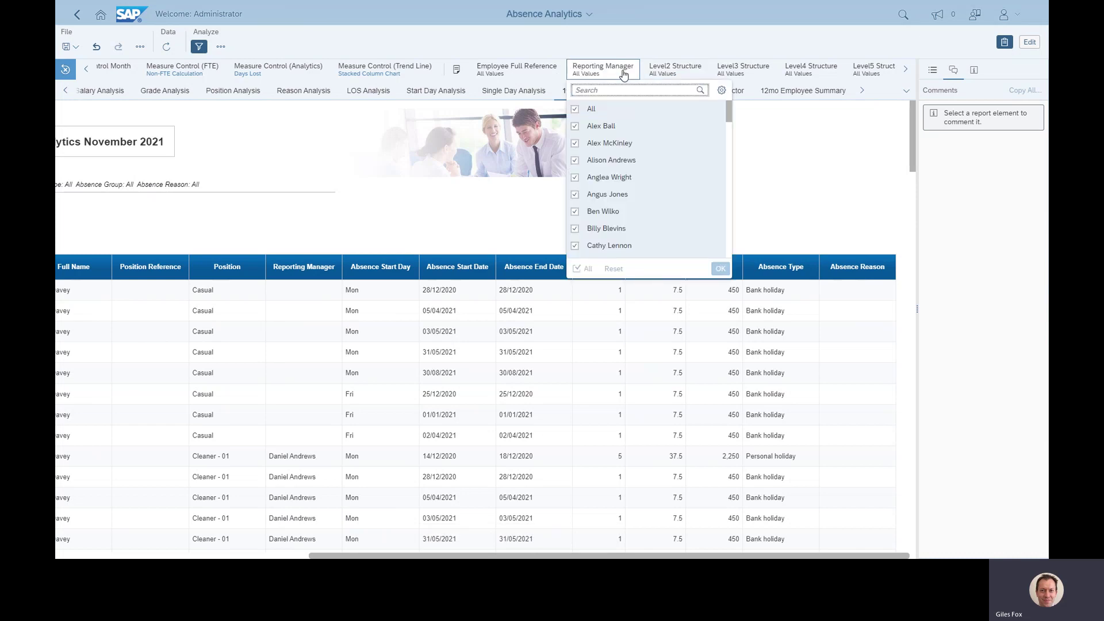
click(601, 44)
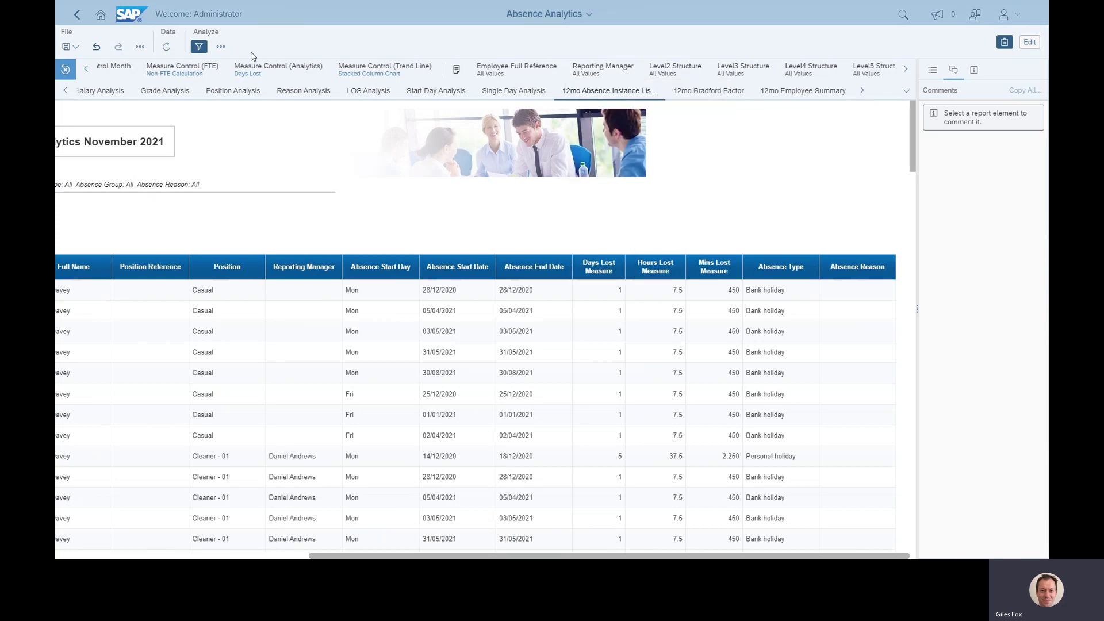
View the additional file options for printing, exporting or sending the report to a BI Inbox
click(144, 49)
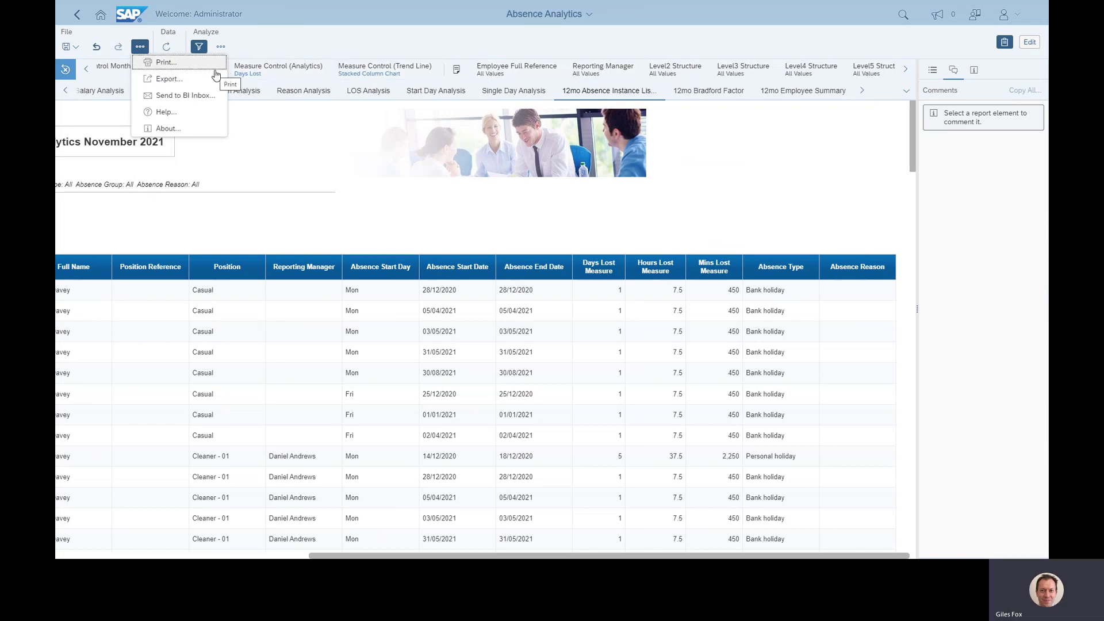
click(471, 46)
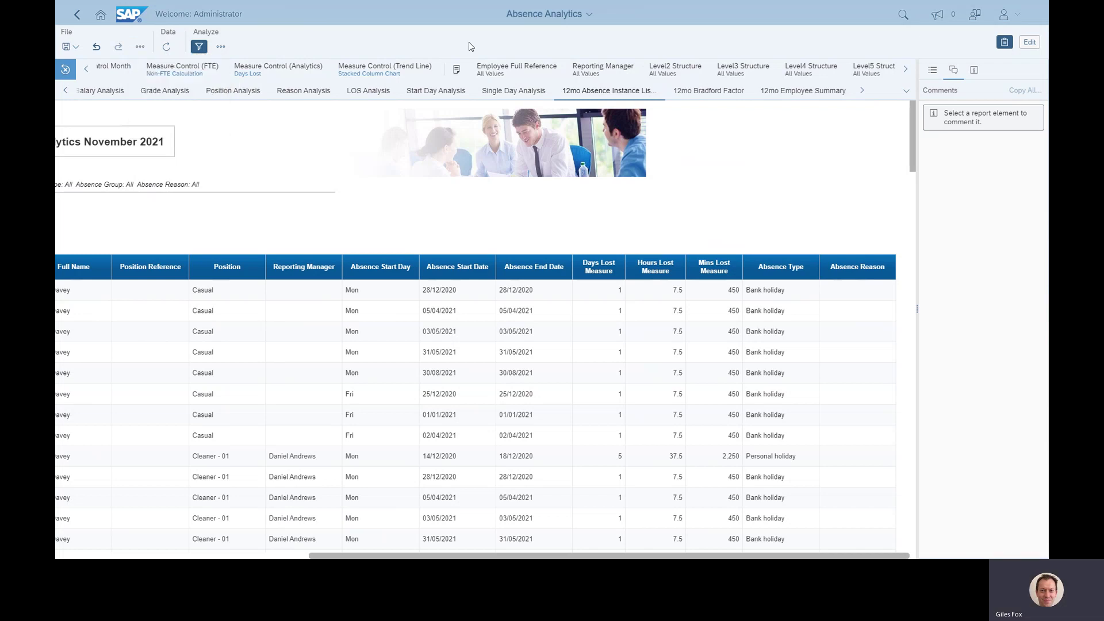